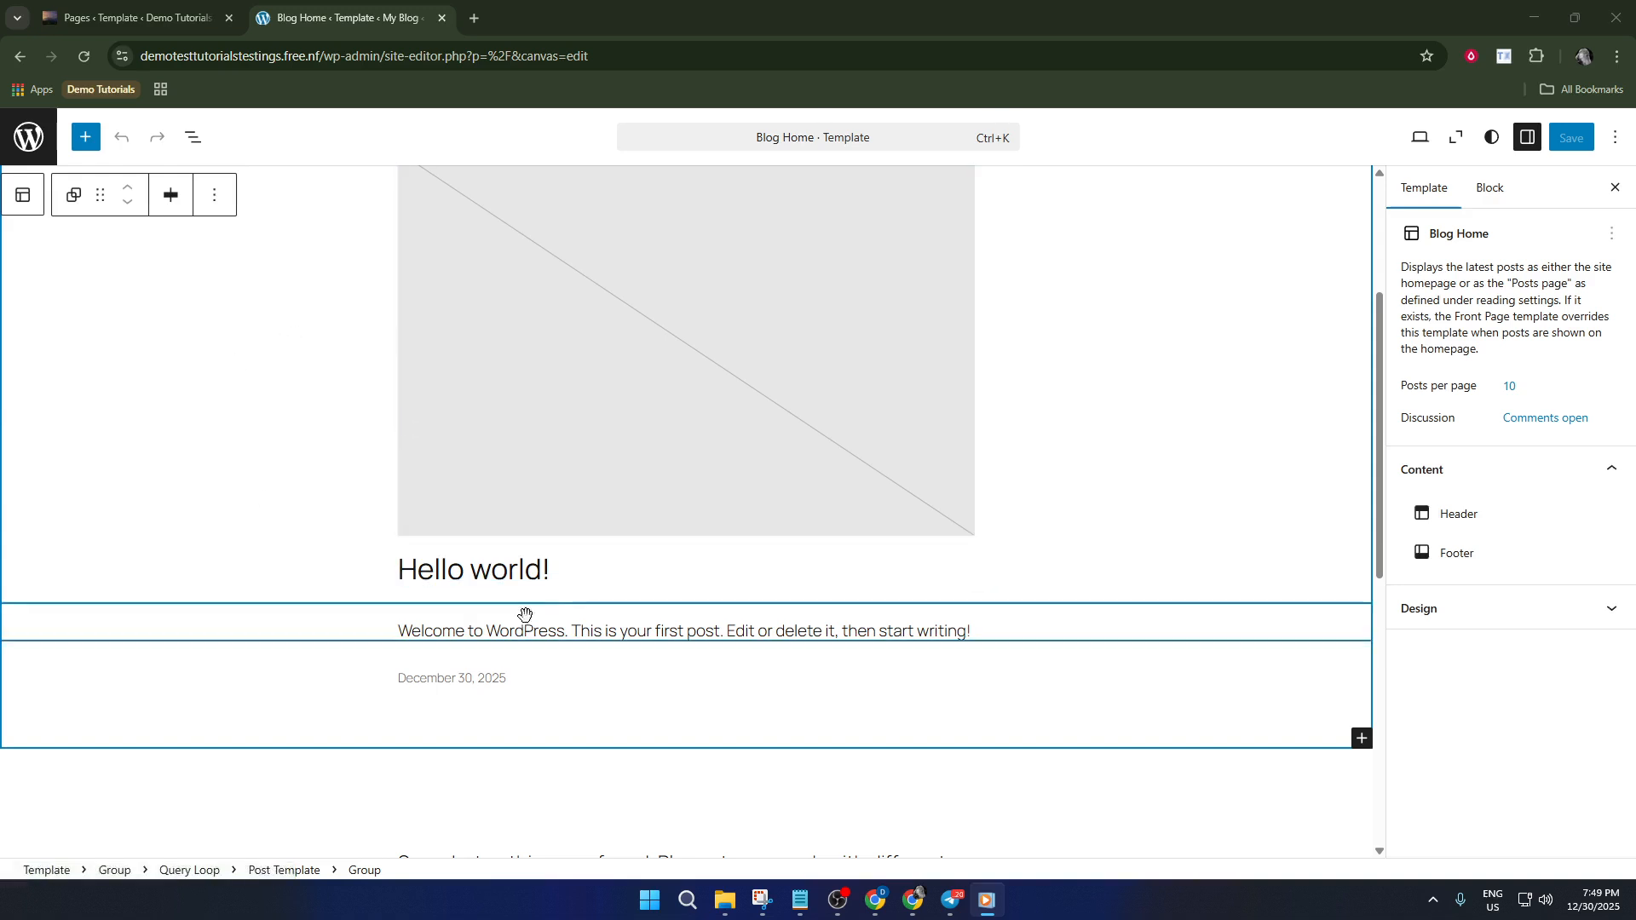
Try the S, M, L and XL font sizes on the "Hello world!" post title and set it to XXL
left_click(464, 584)
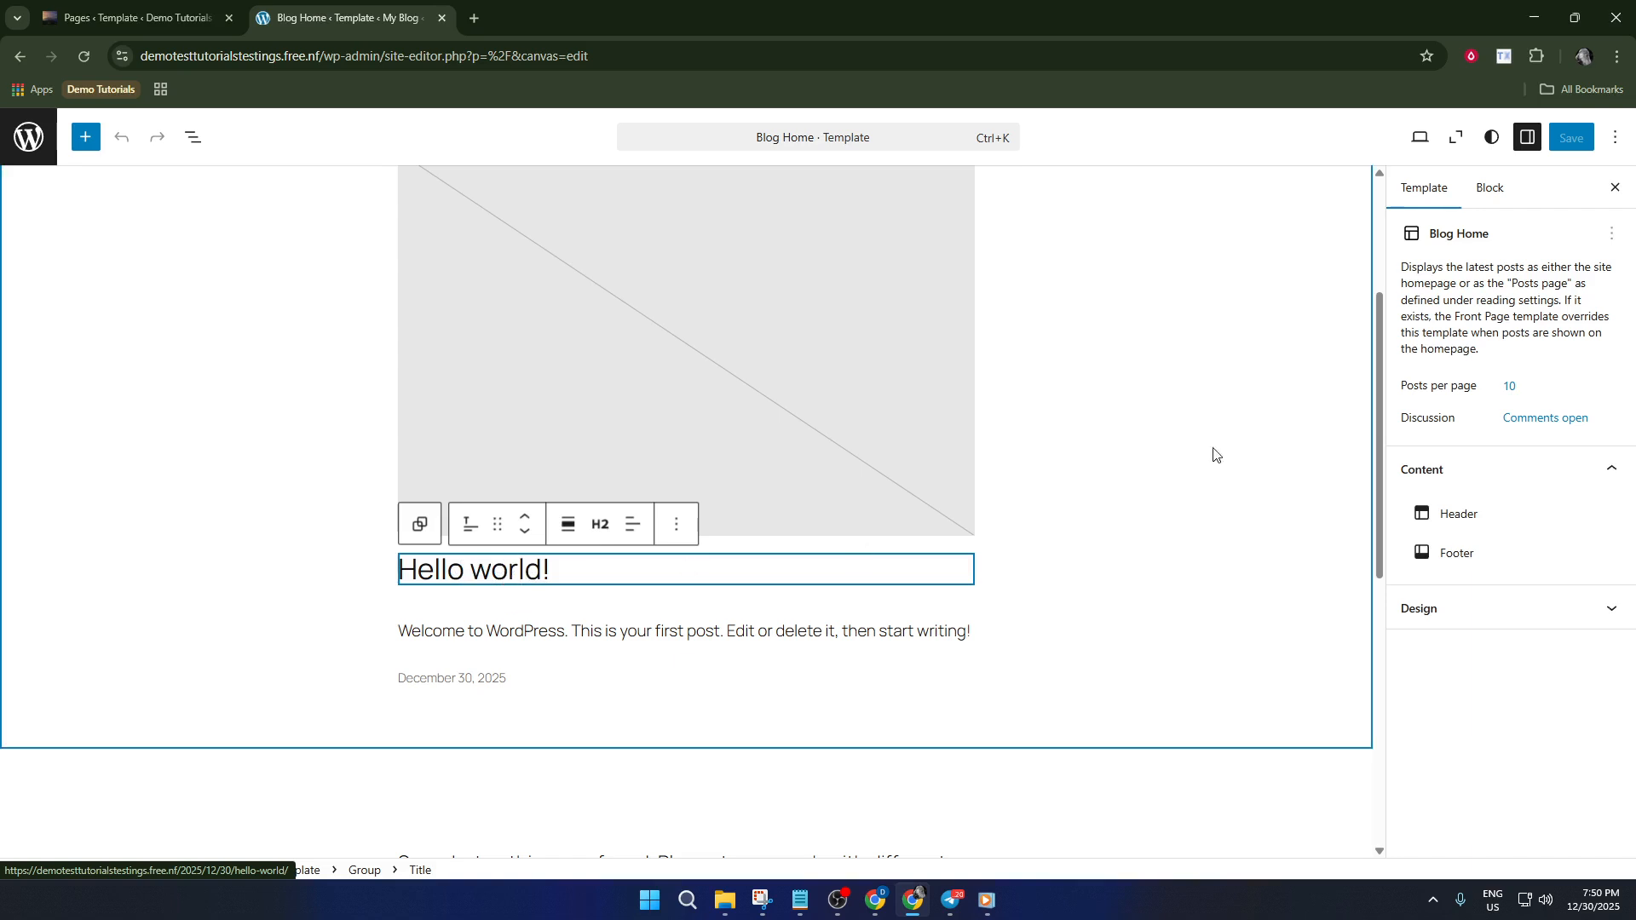
left_click(1488, 192)
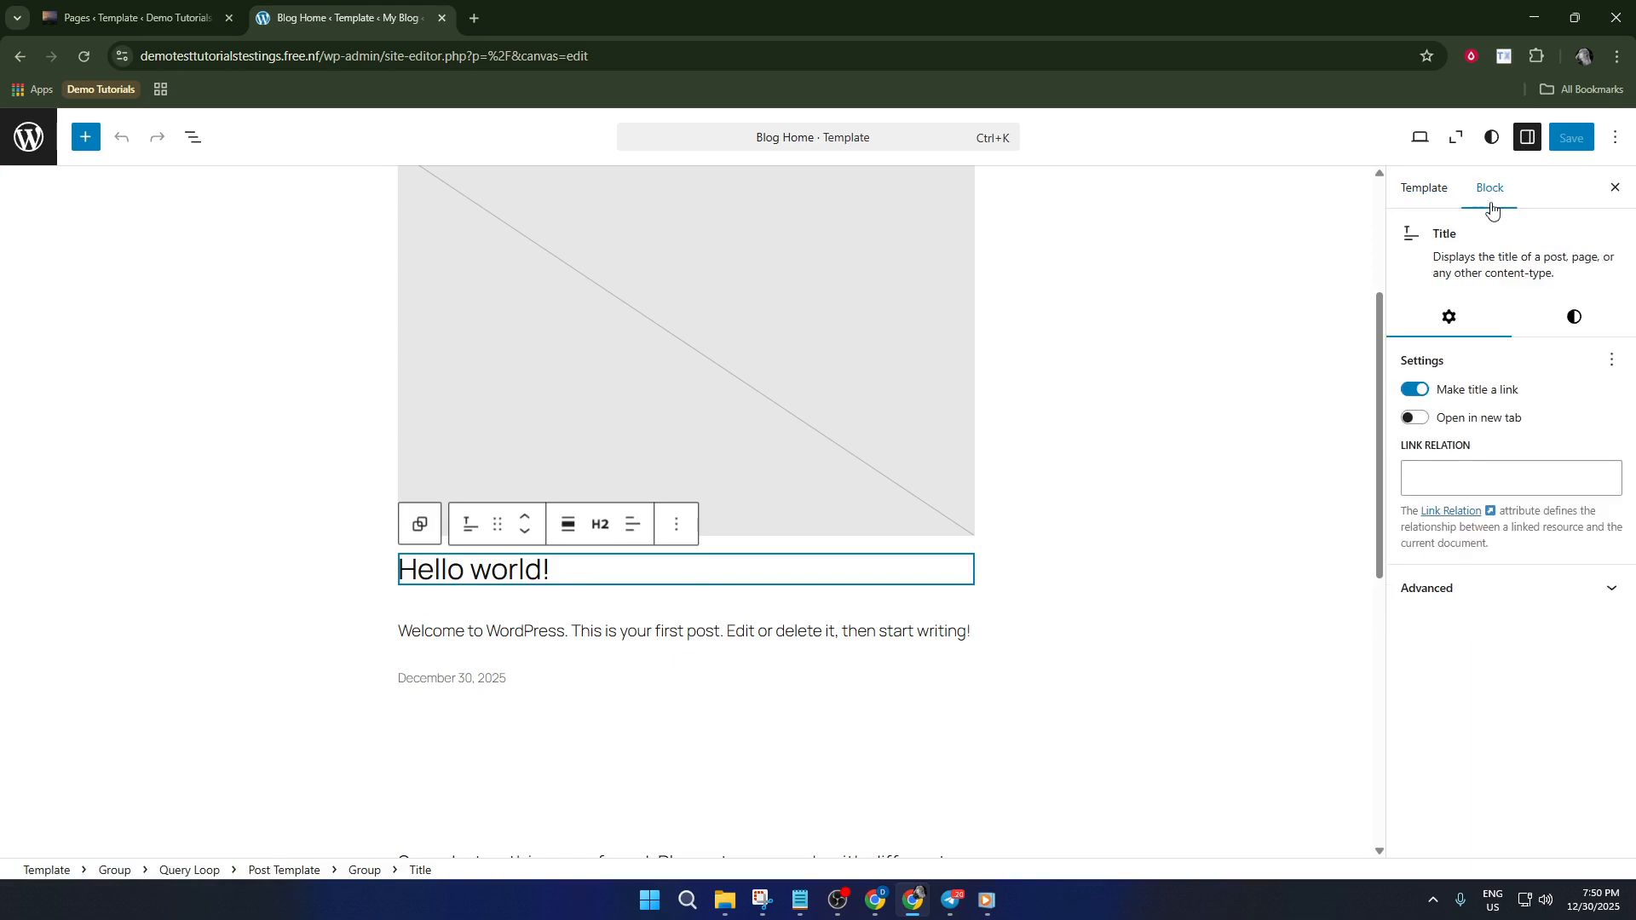
left_click(1571, 324)
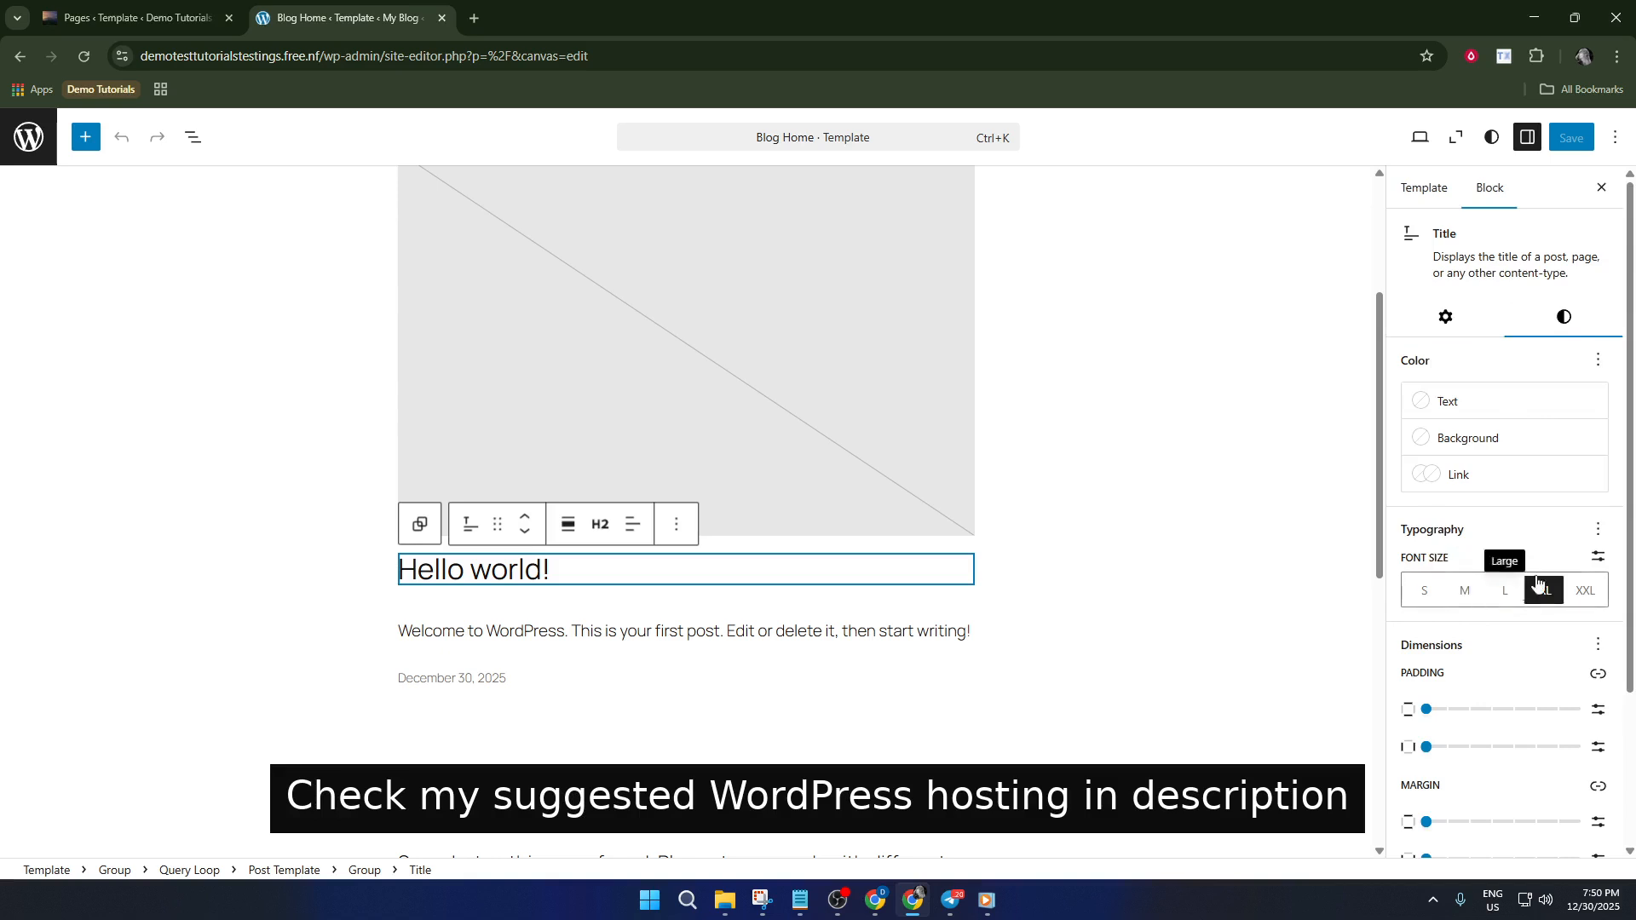
left_click(1429, 593)
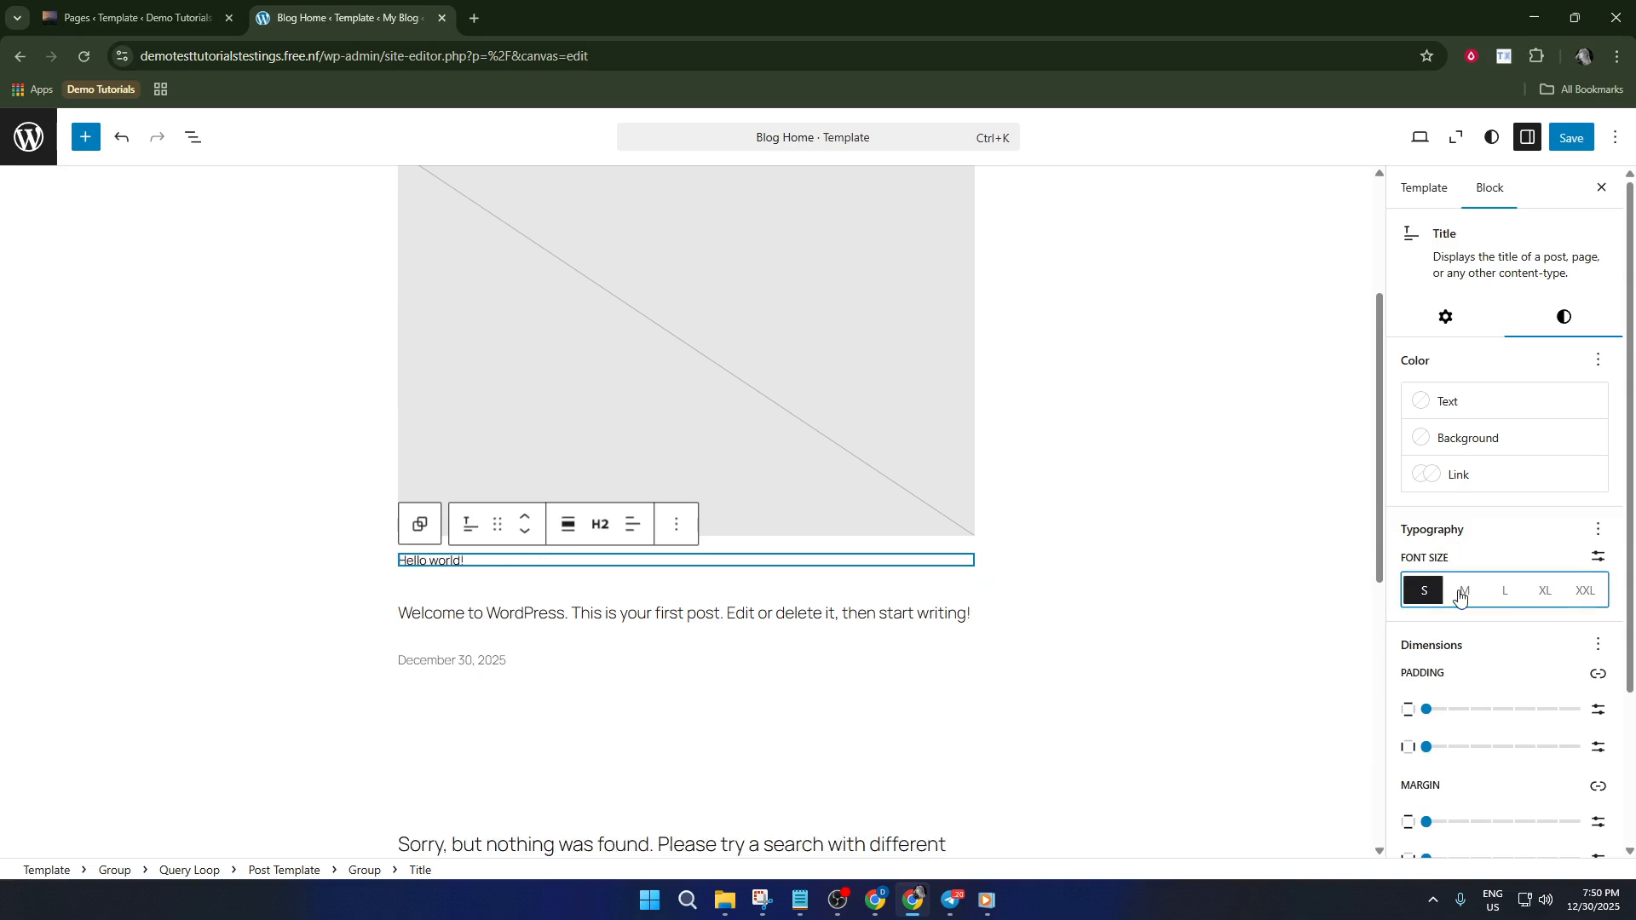
left_click(1465, 595)
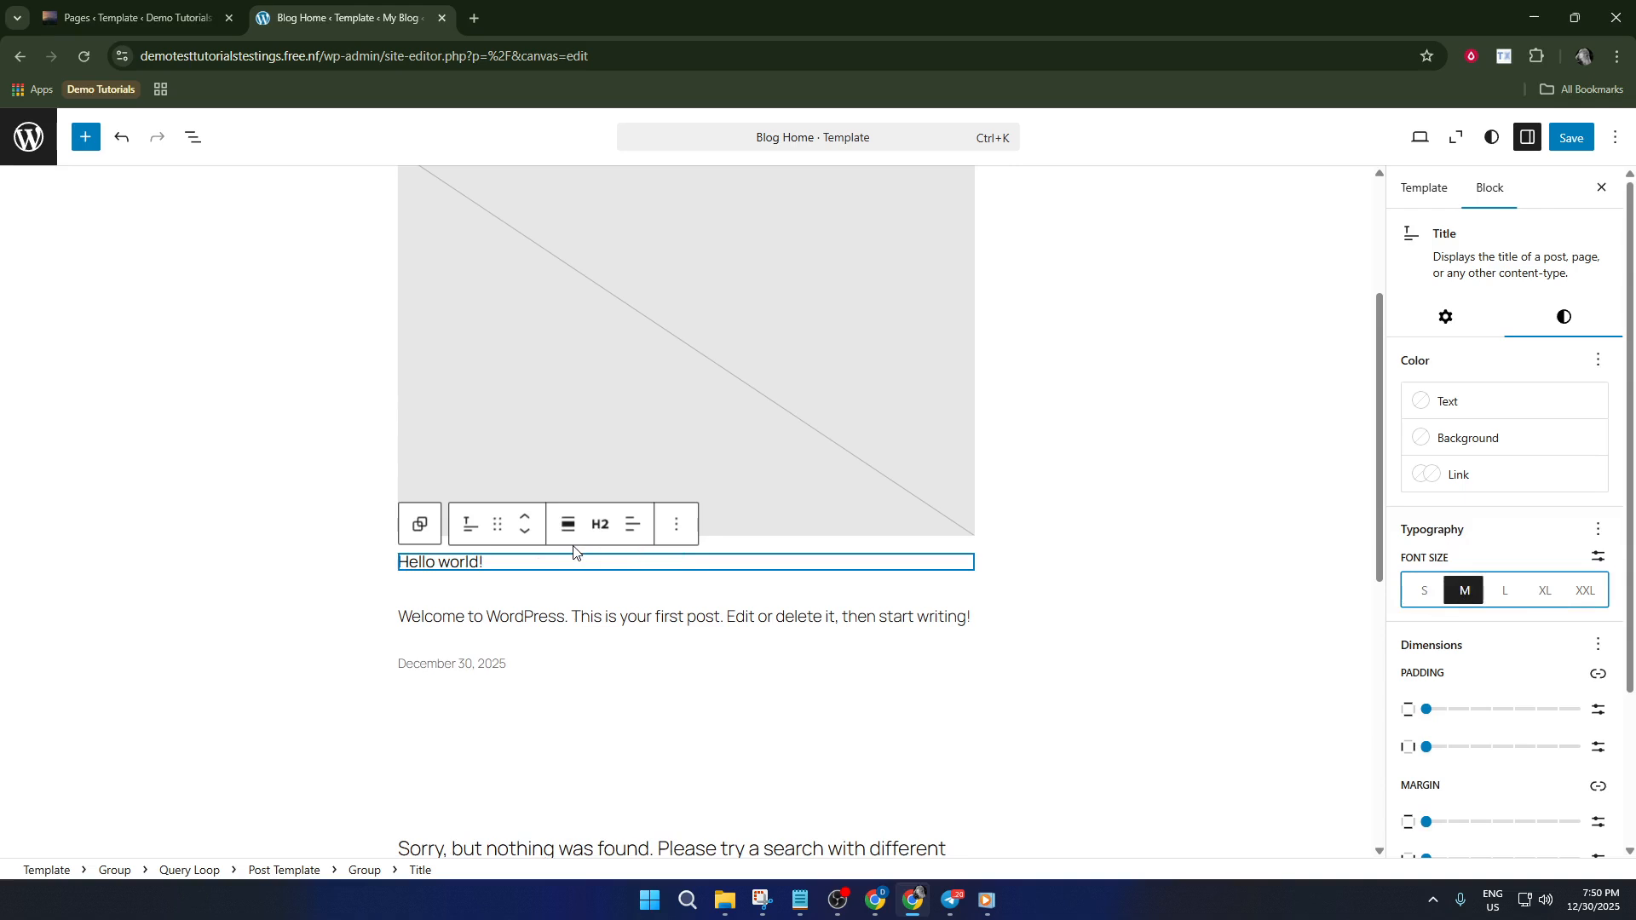
left_click(1509, 601)
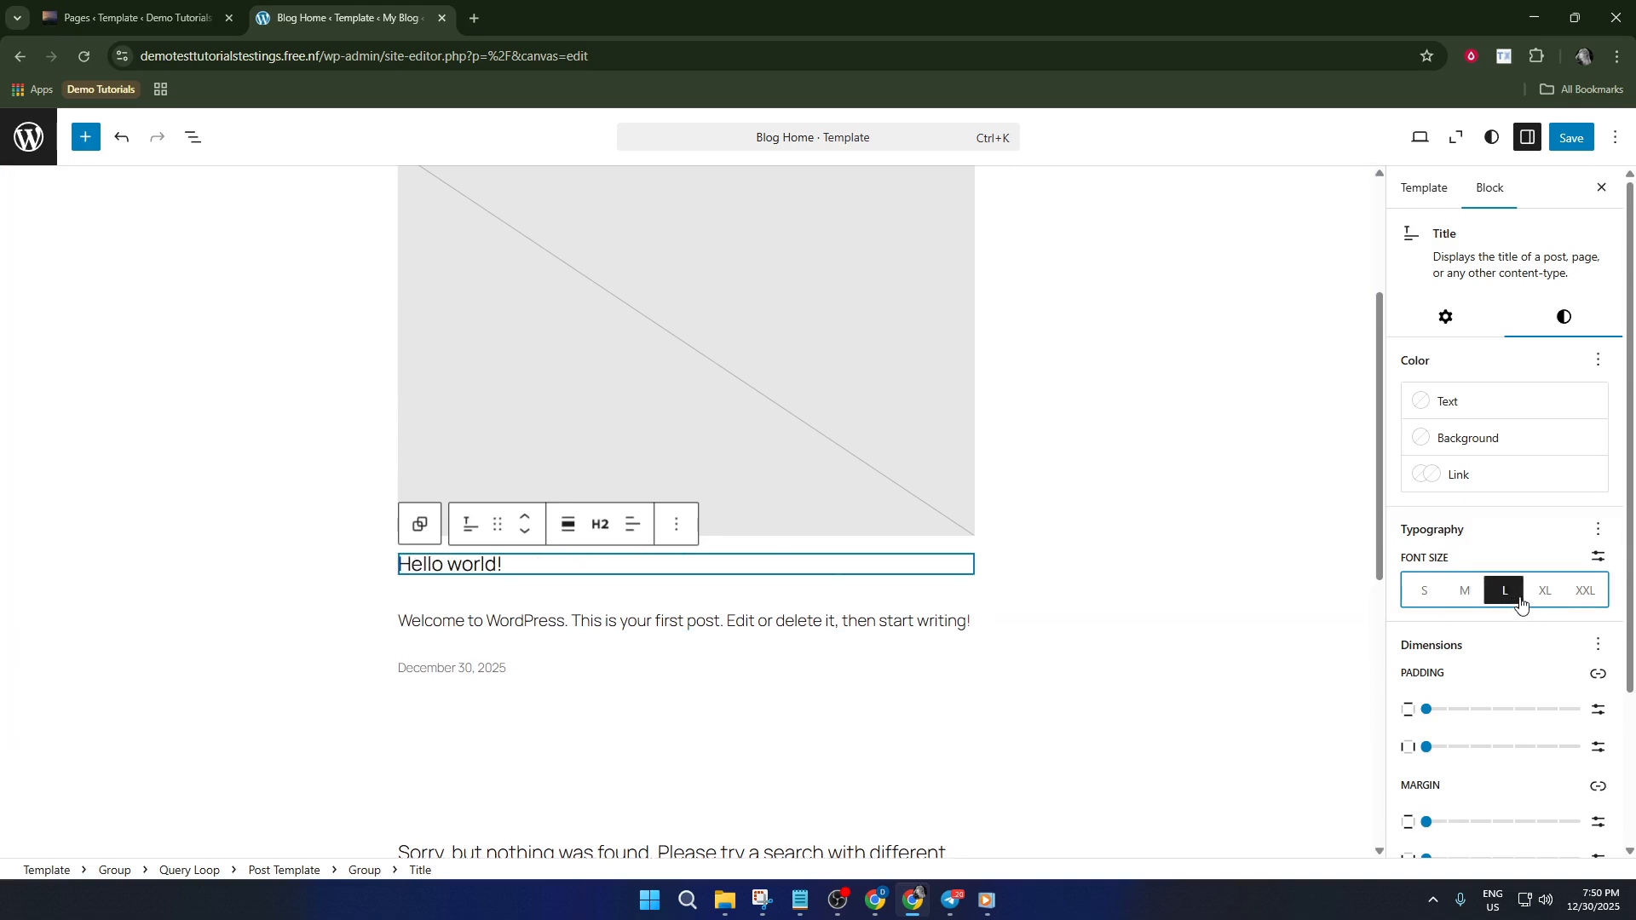
left_click(1542, 596)
left_click(1587, 599)
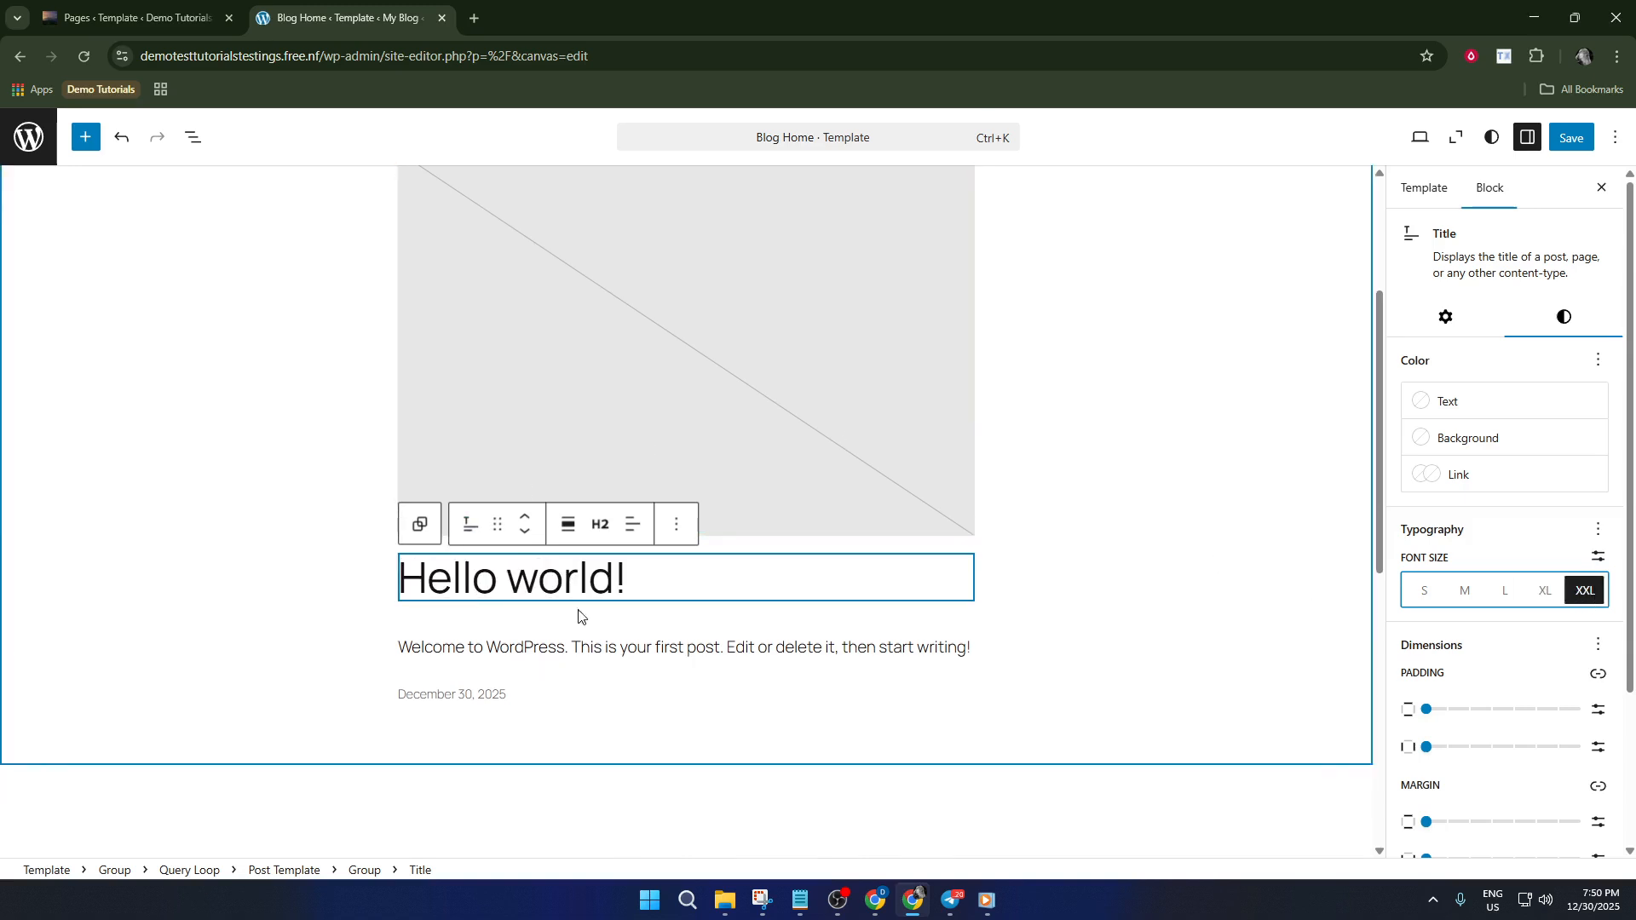
Try a 20 px border on the post title block and reset the border width to 0
scroll(1466, 682, "down", 2)
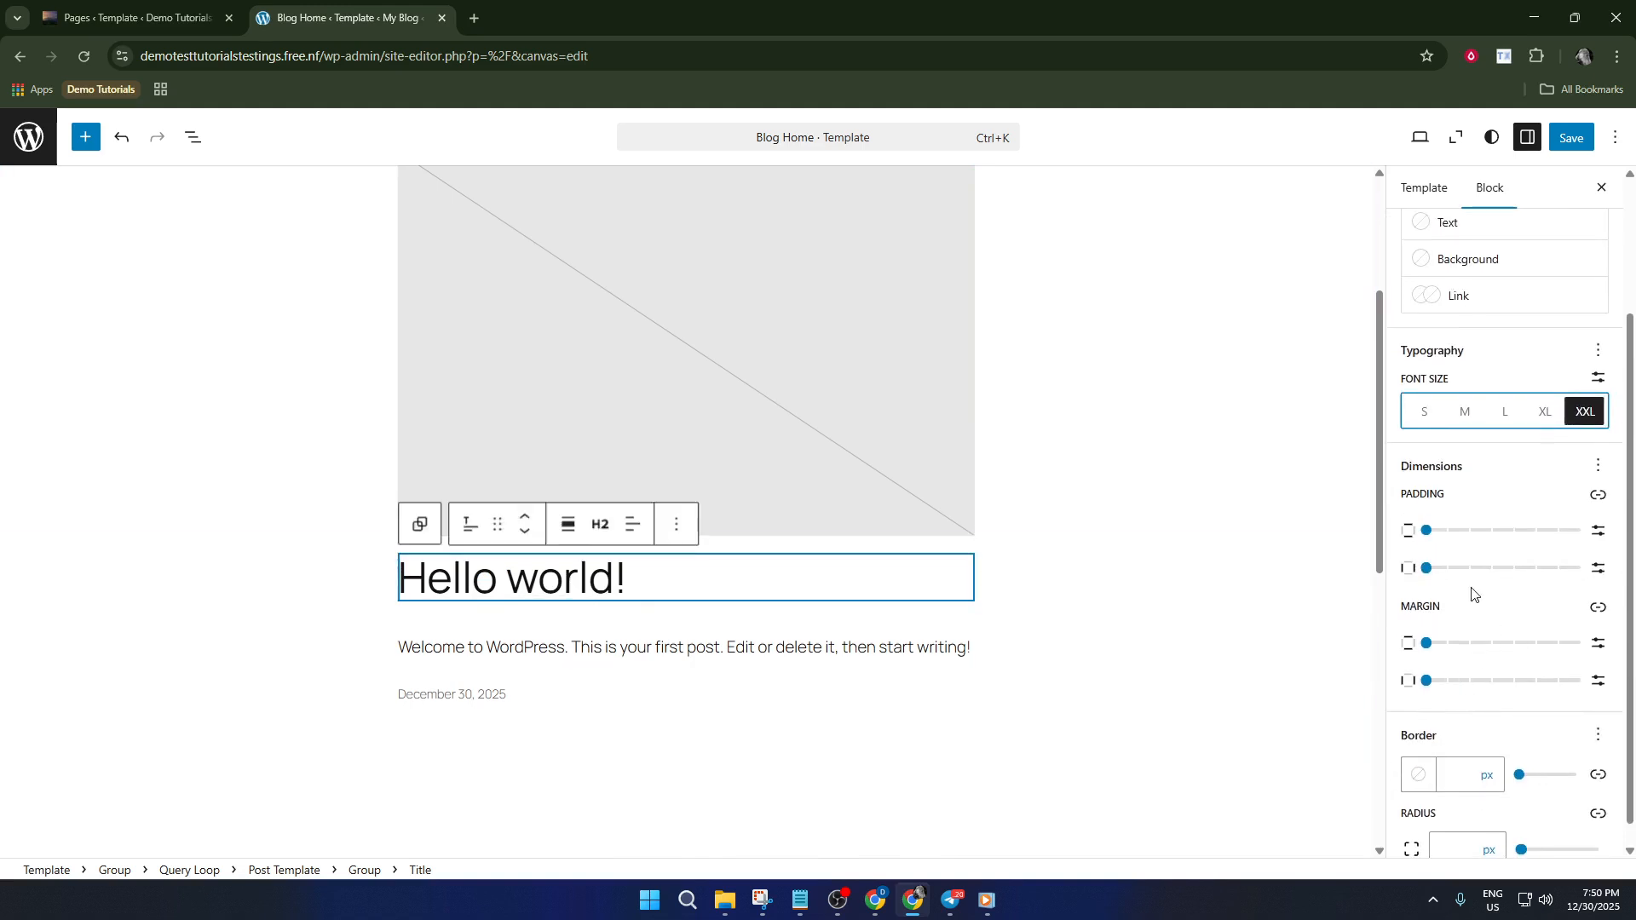
scroll(1437, 660, "down", 1)
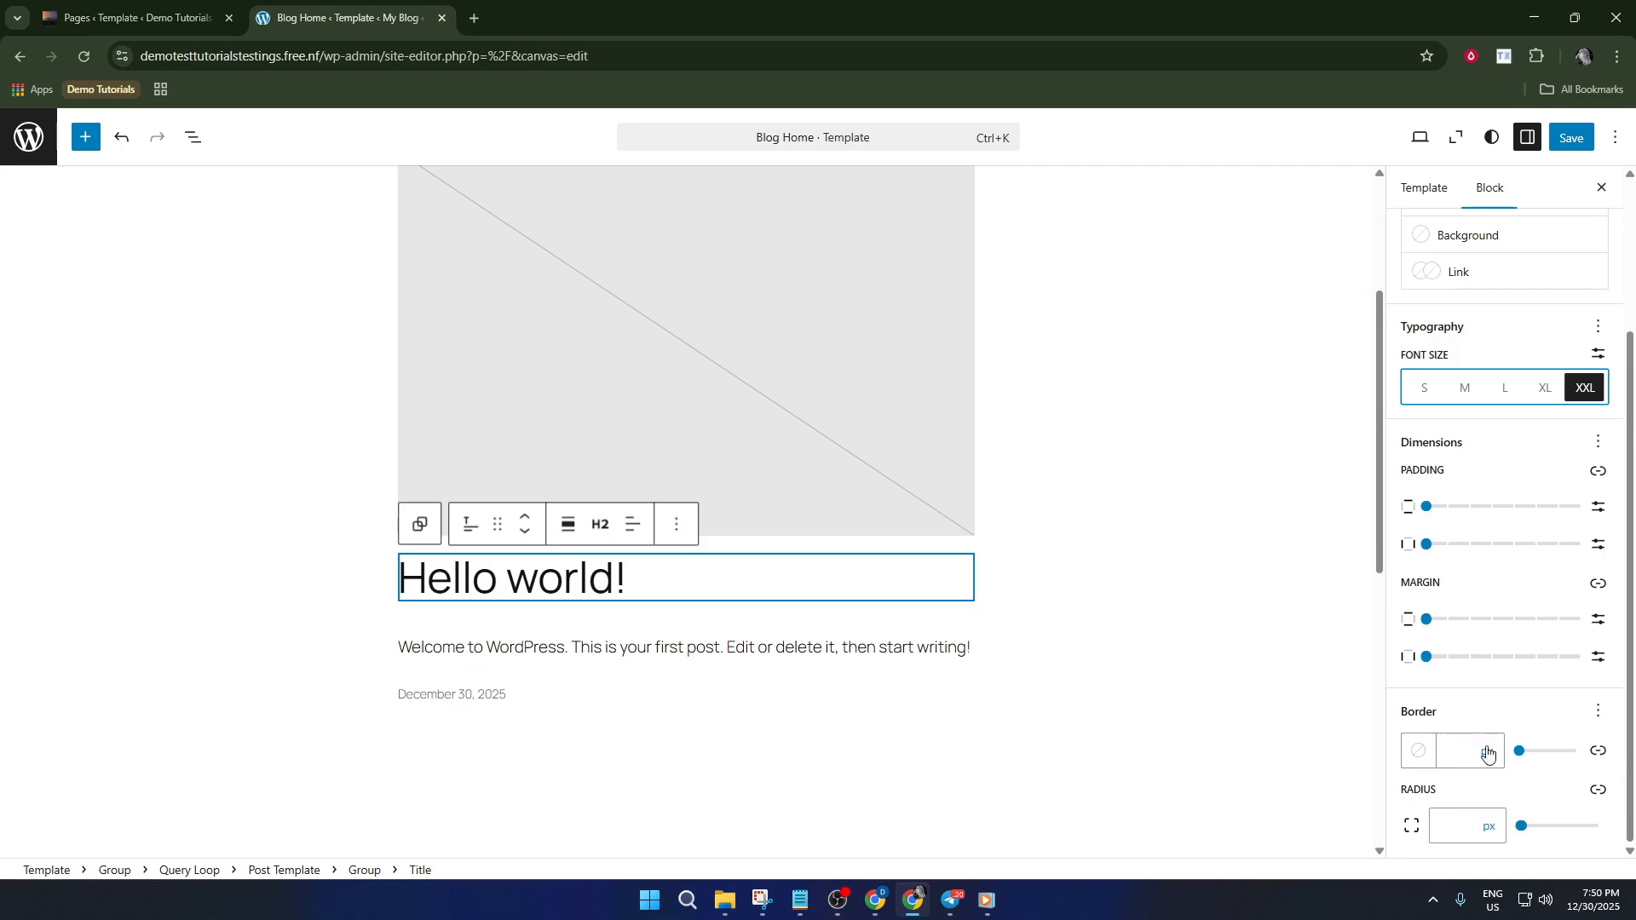
mouse_move(1525, 758)
left_mouse_down()
mouse_move(1544, 754)
mouse_move(1528, 758)
left_mouse_up()
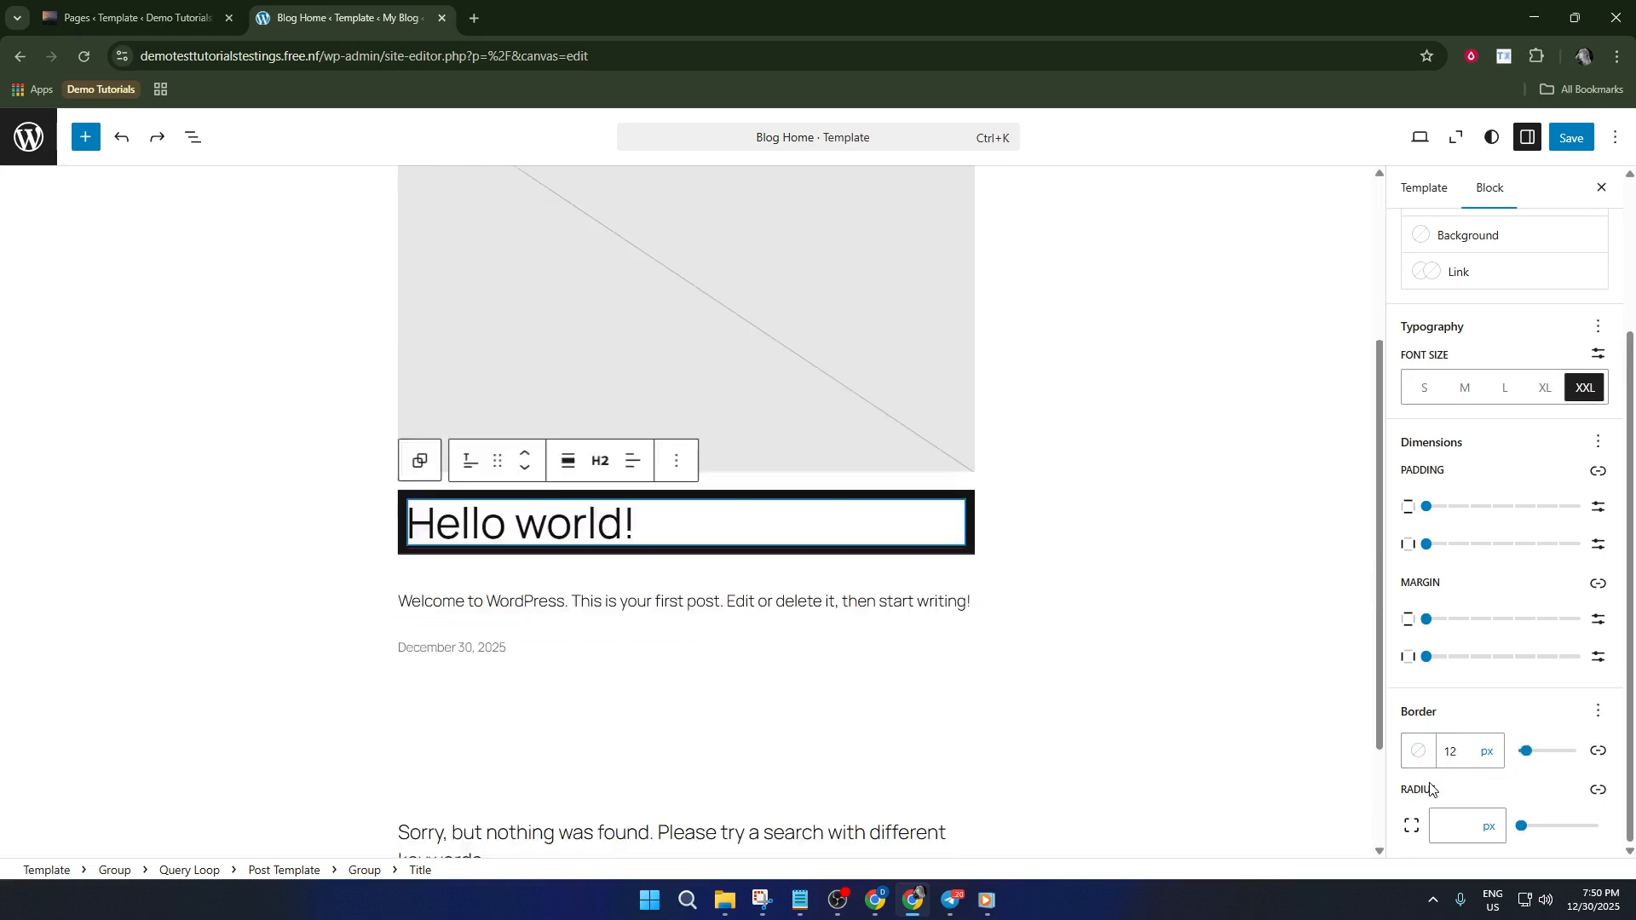
key("Right")
key("Right")
key("Right")
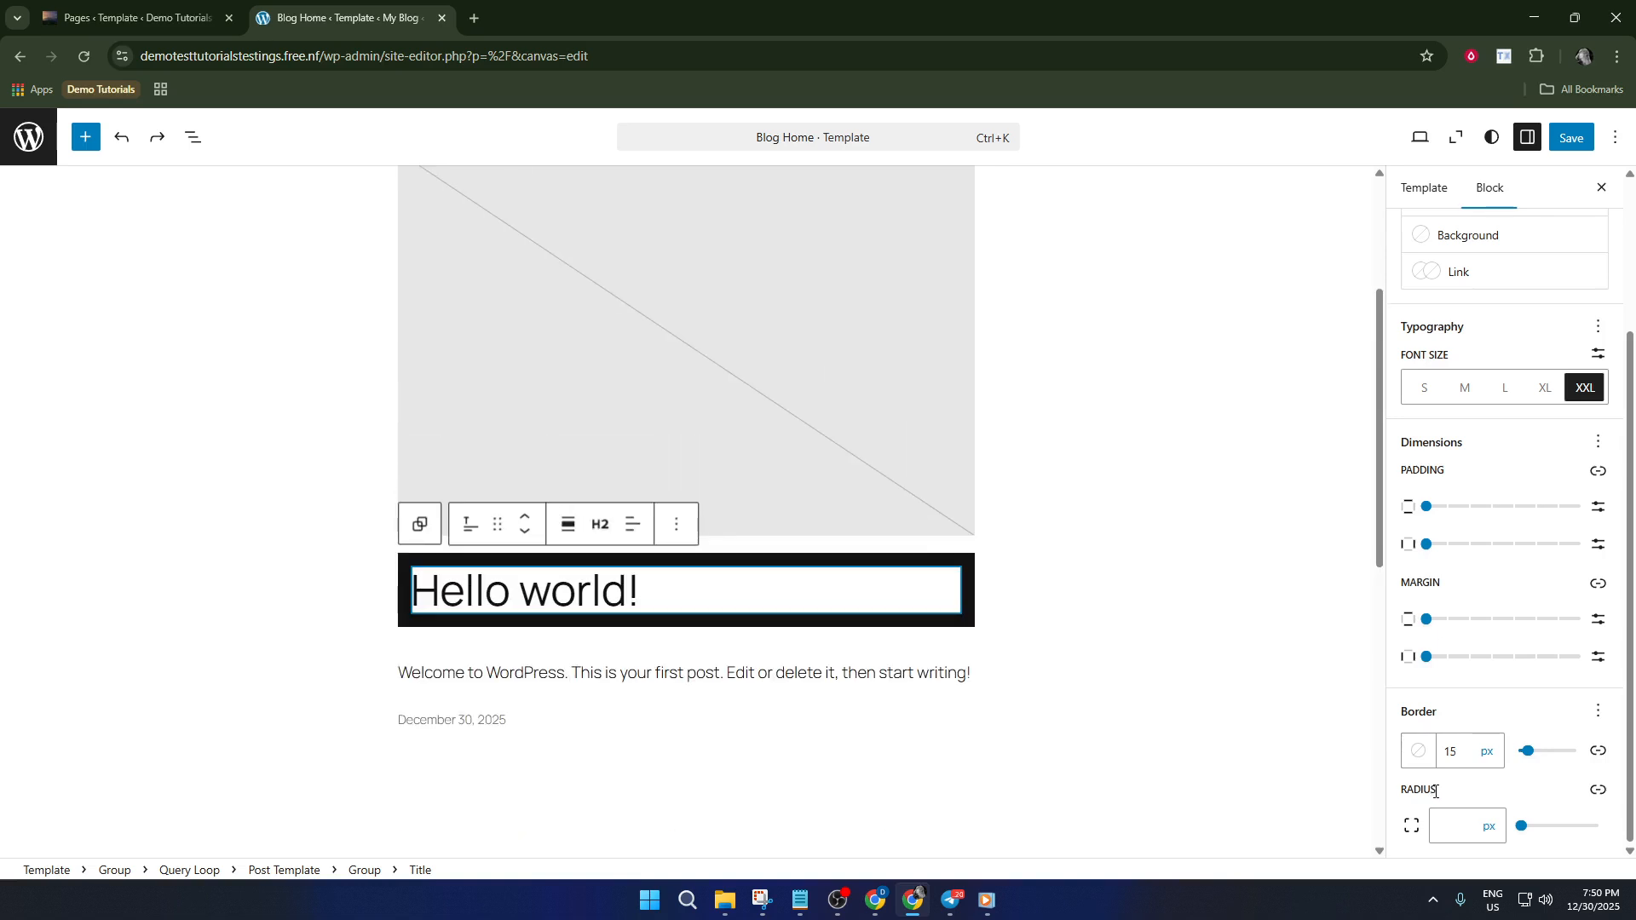
key("Right")
key("Right")
key("Right")
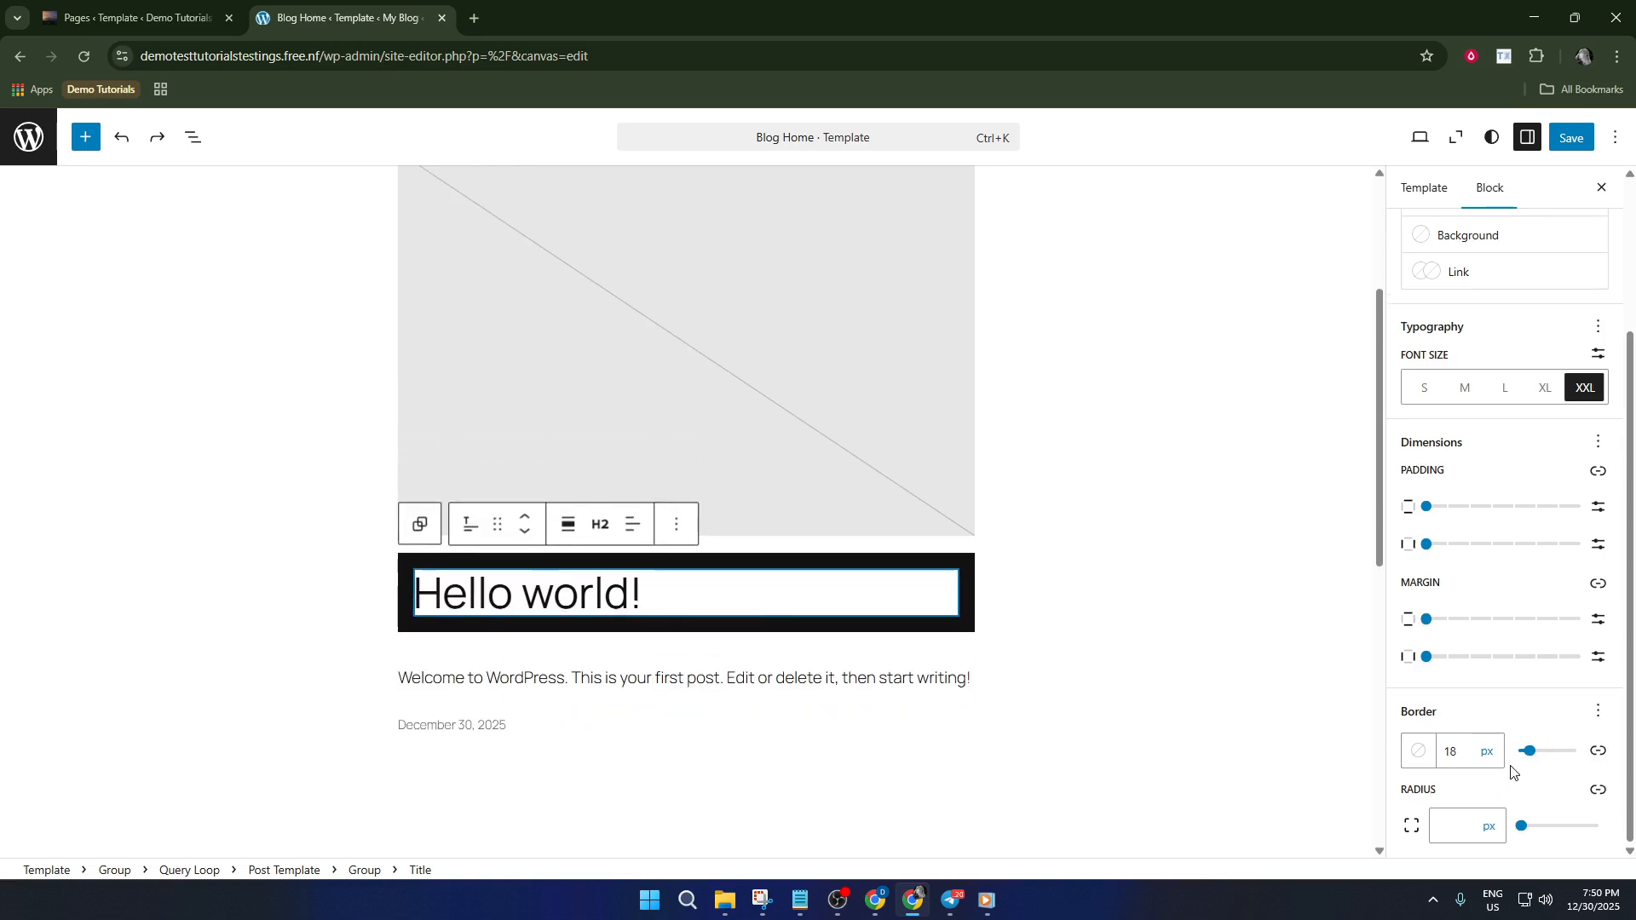
key("Right")
key("Right")
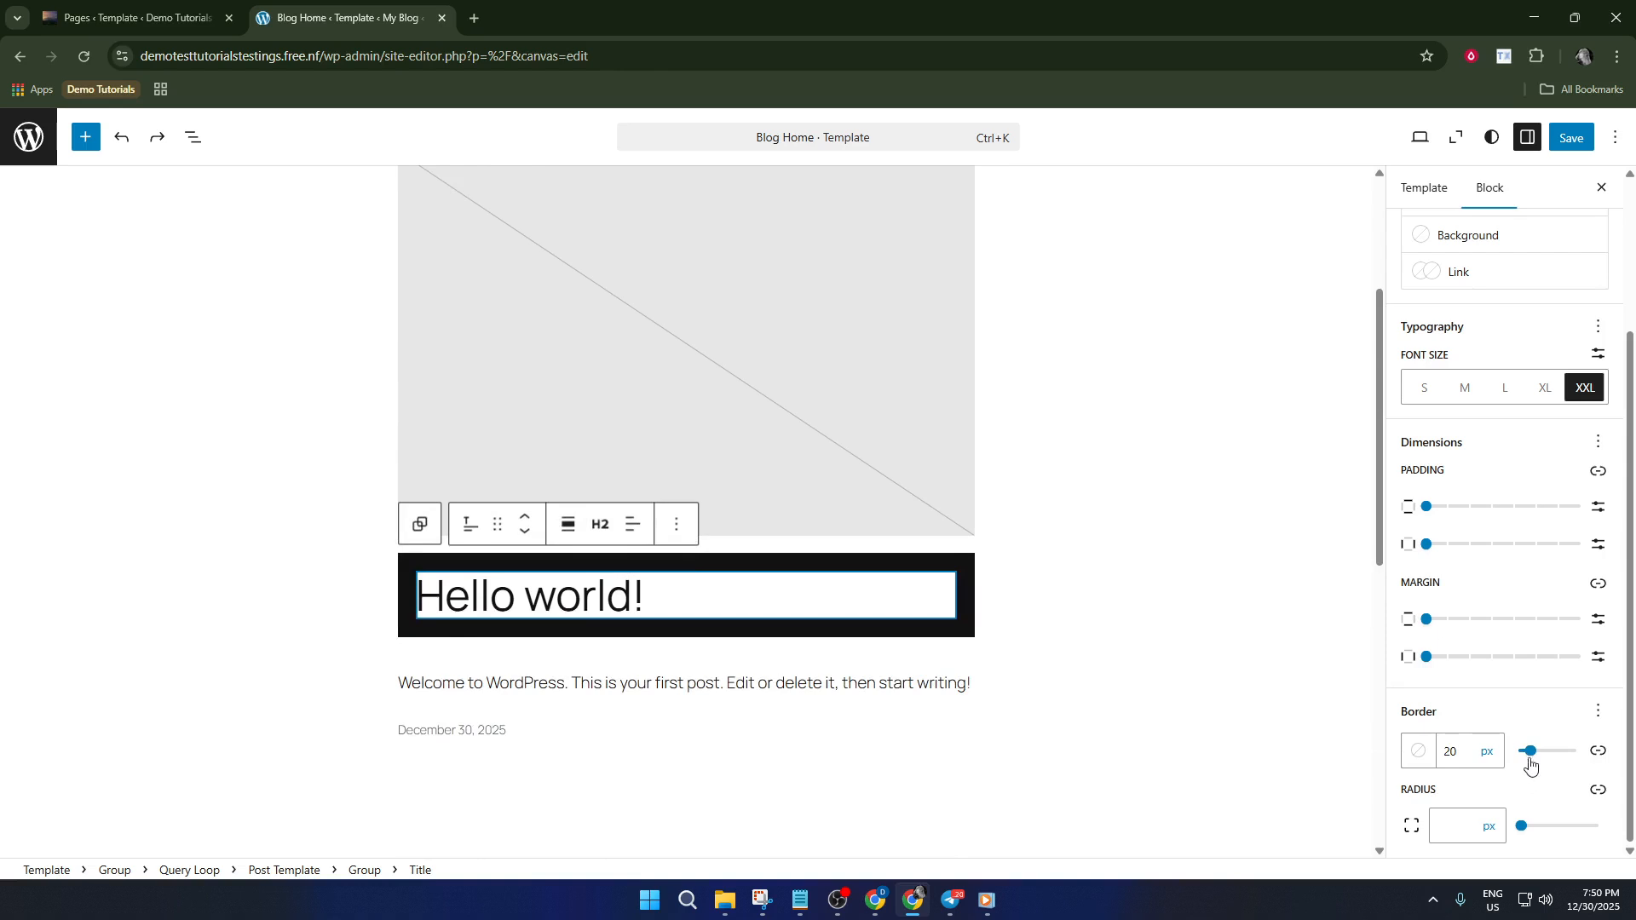
left_click_drag(1529, 755, 1518, 754)
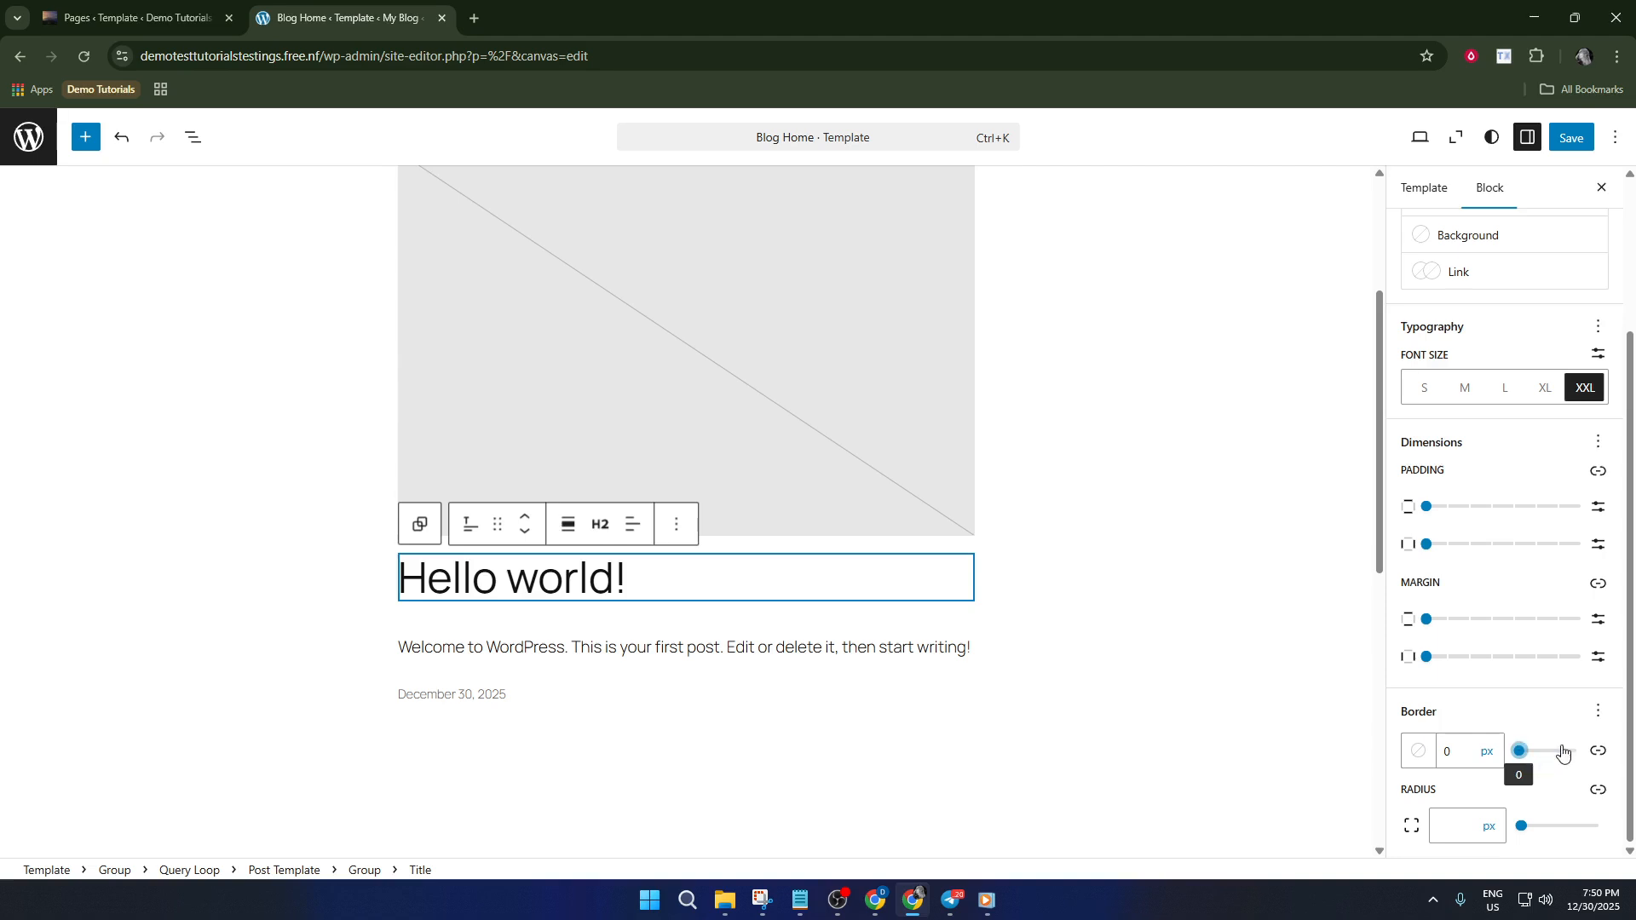
scroll(1563, 705, "up", 3)
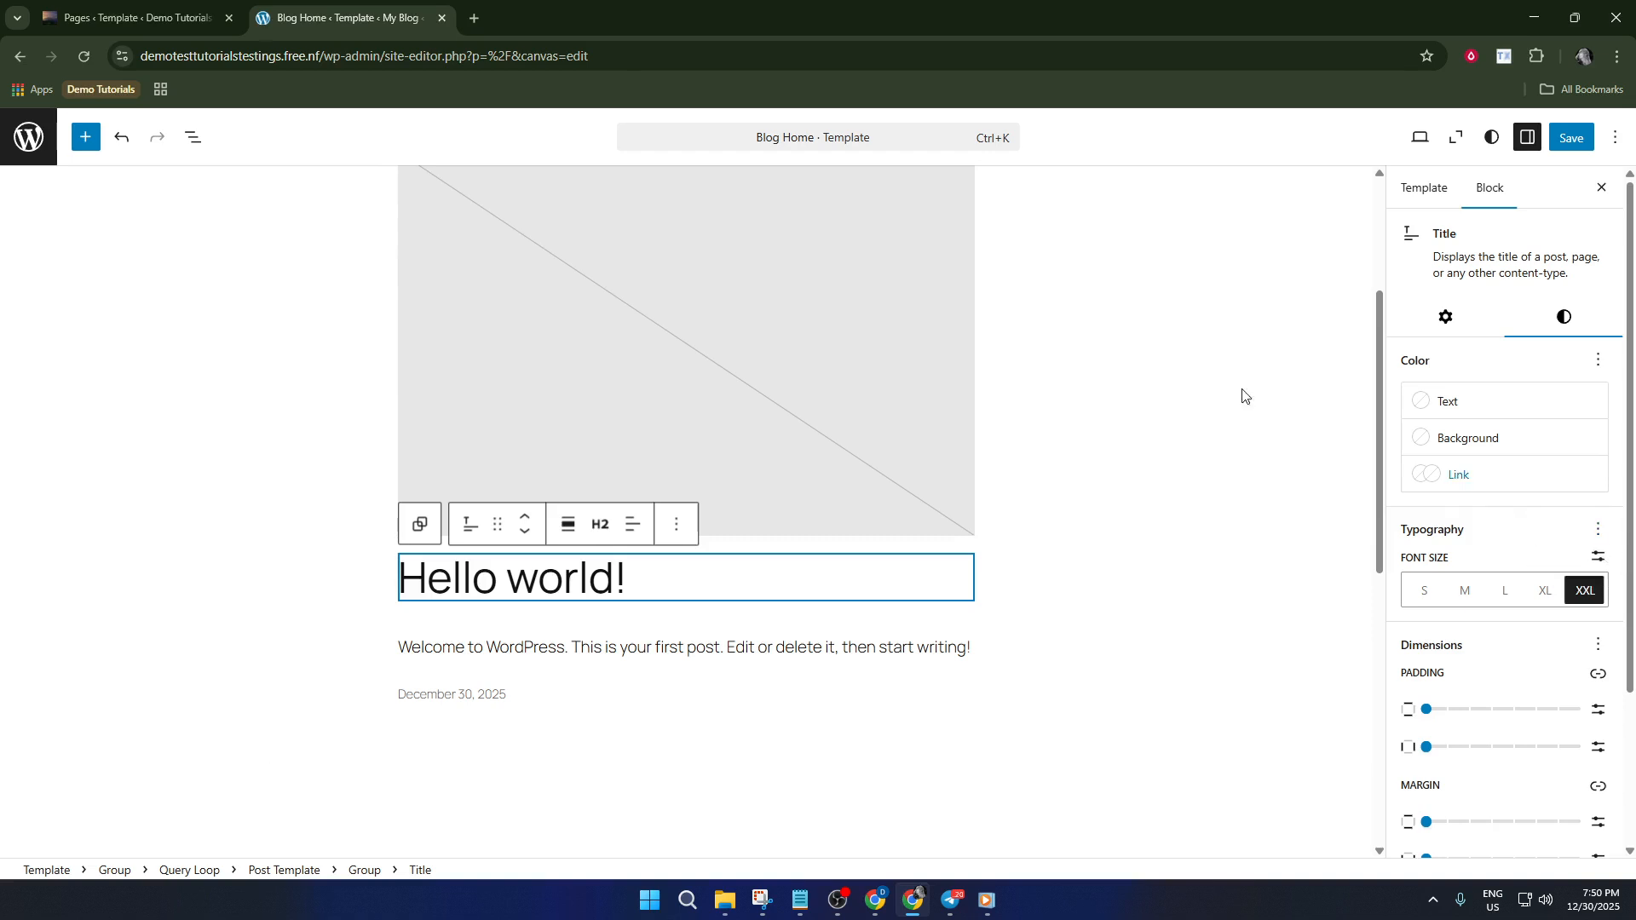
Leave the site editor for the WordPress dashboard, discarding the unsaved template changes
left_click(31, 140)
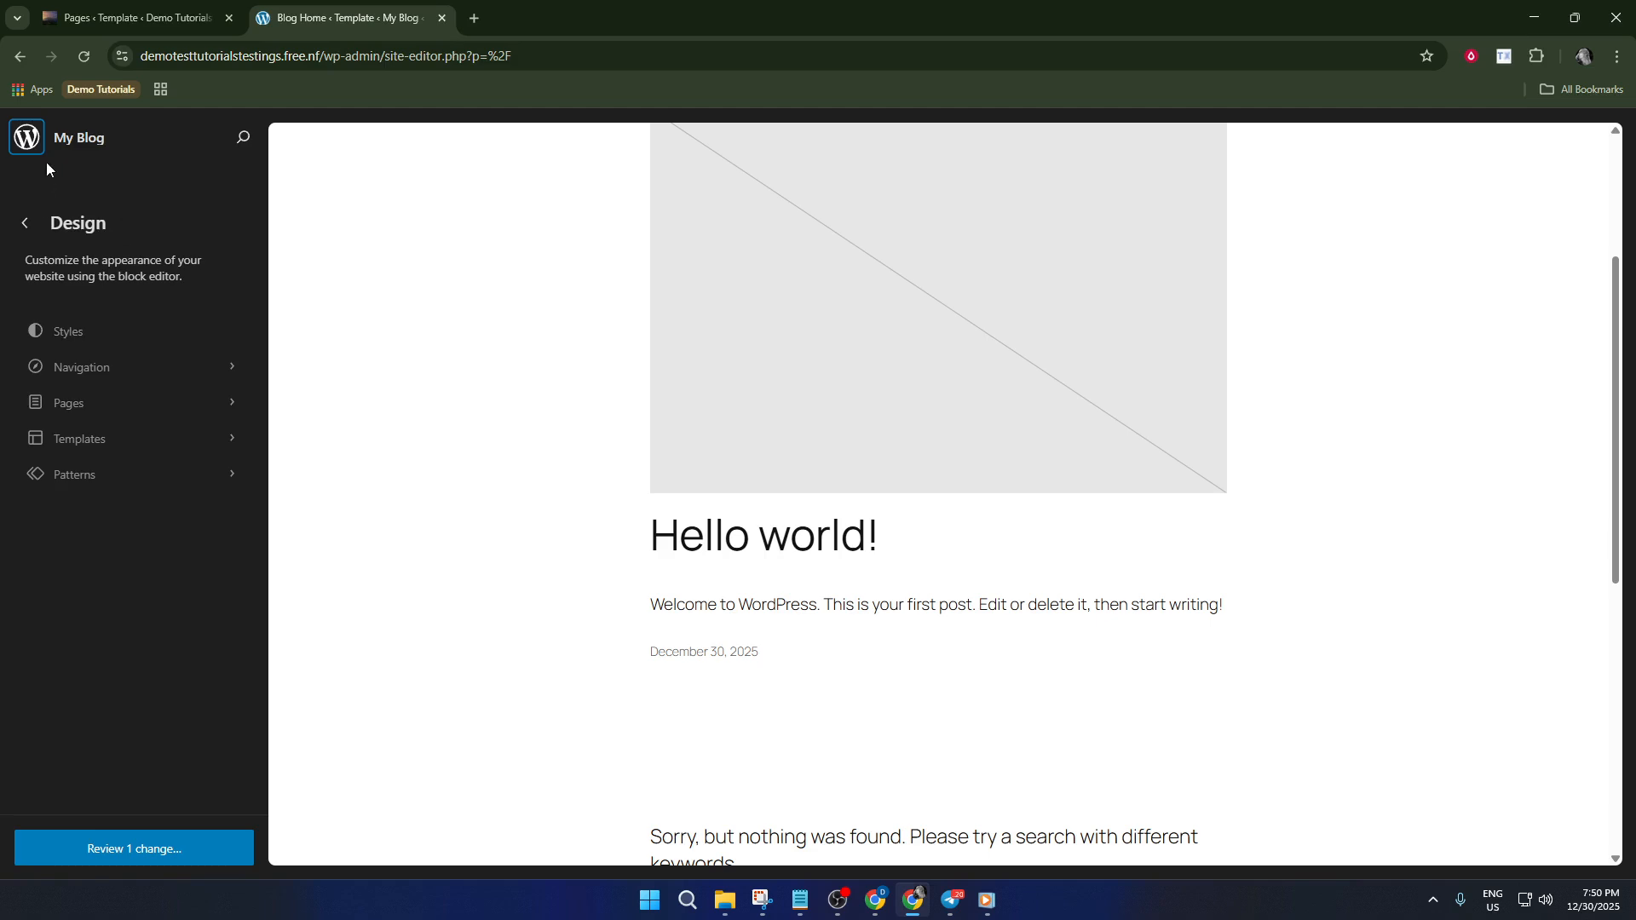
left_click(26, 137)
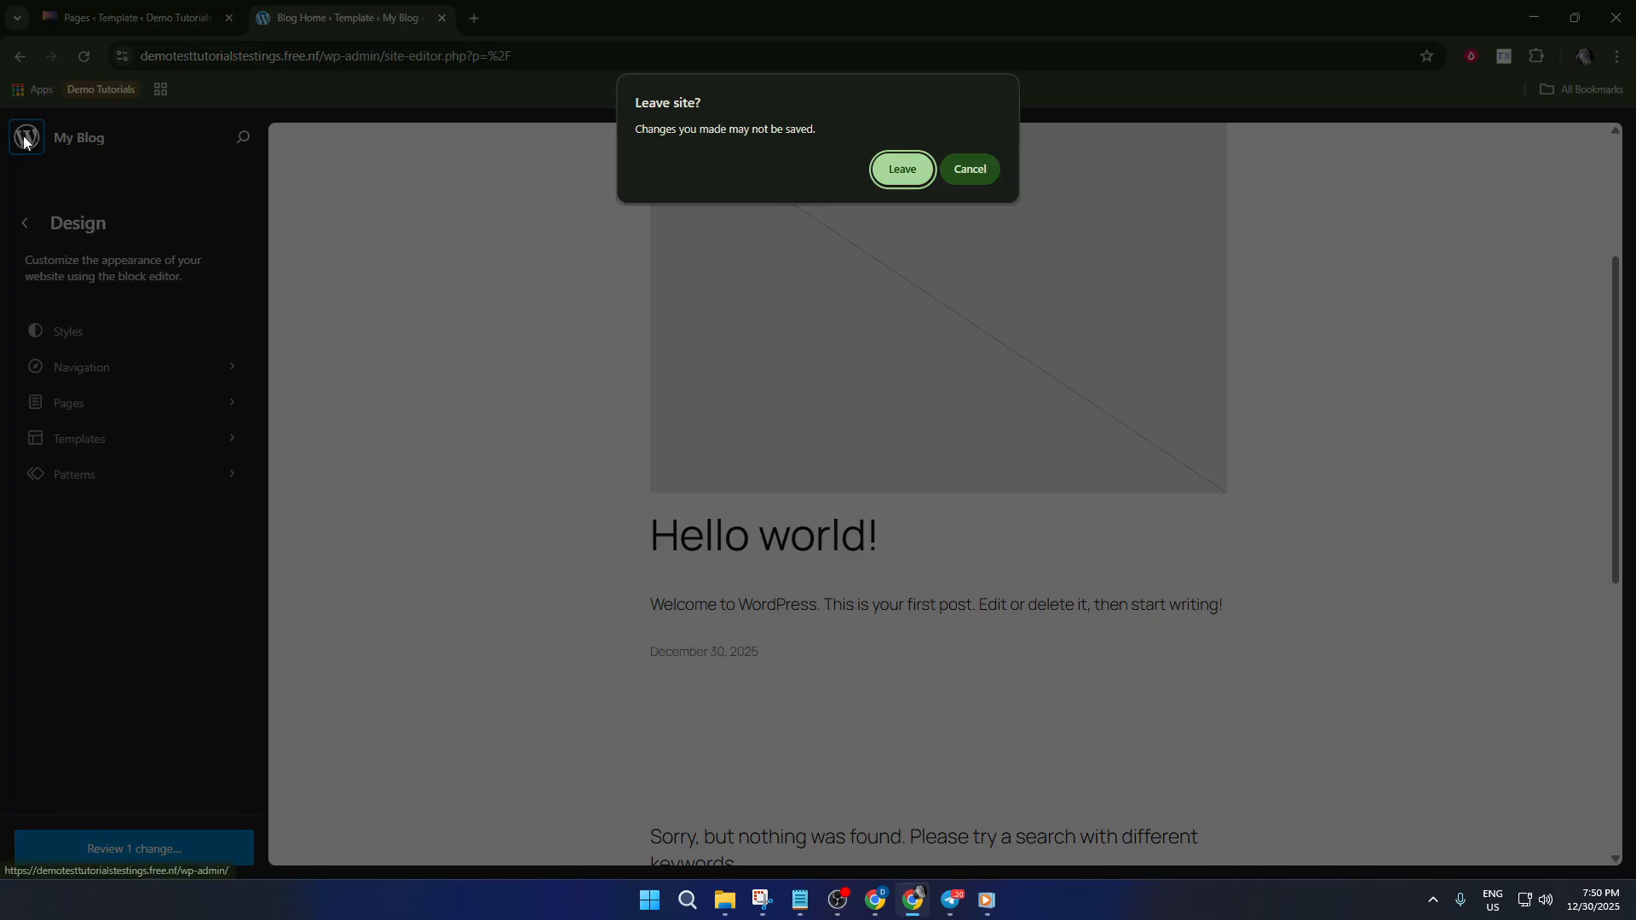
left_click(891, 170)
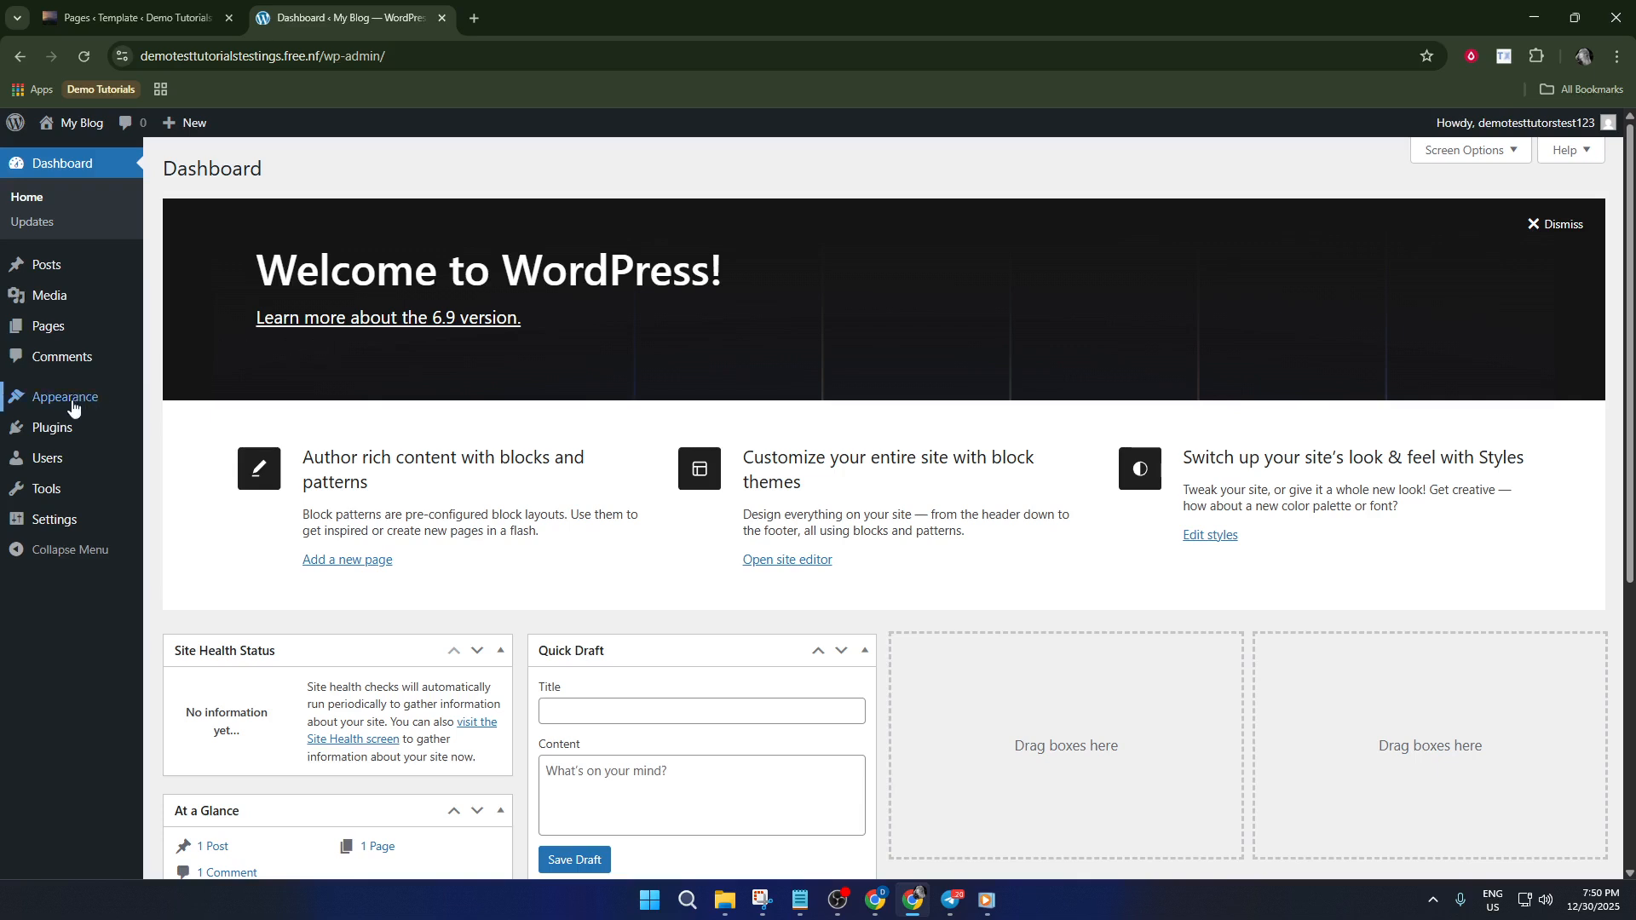
Reopen the site editor from the theme management area and show the site-wide typography styles
left_click(89, 407)
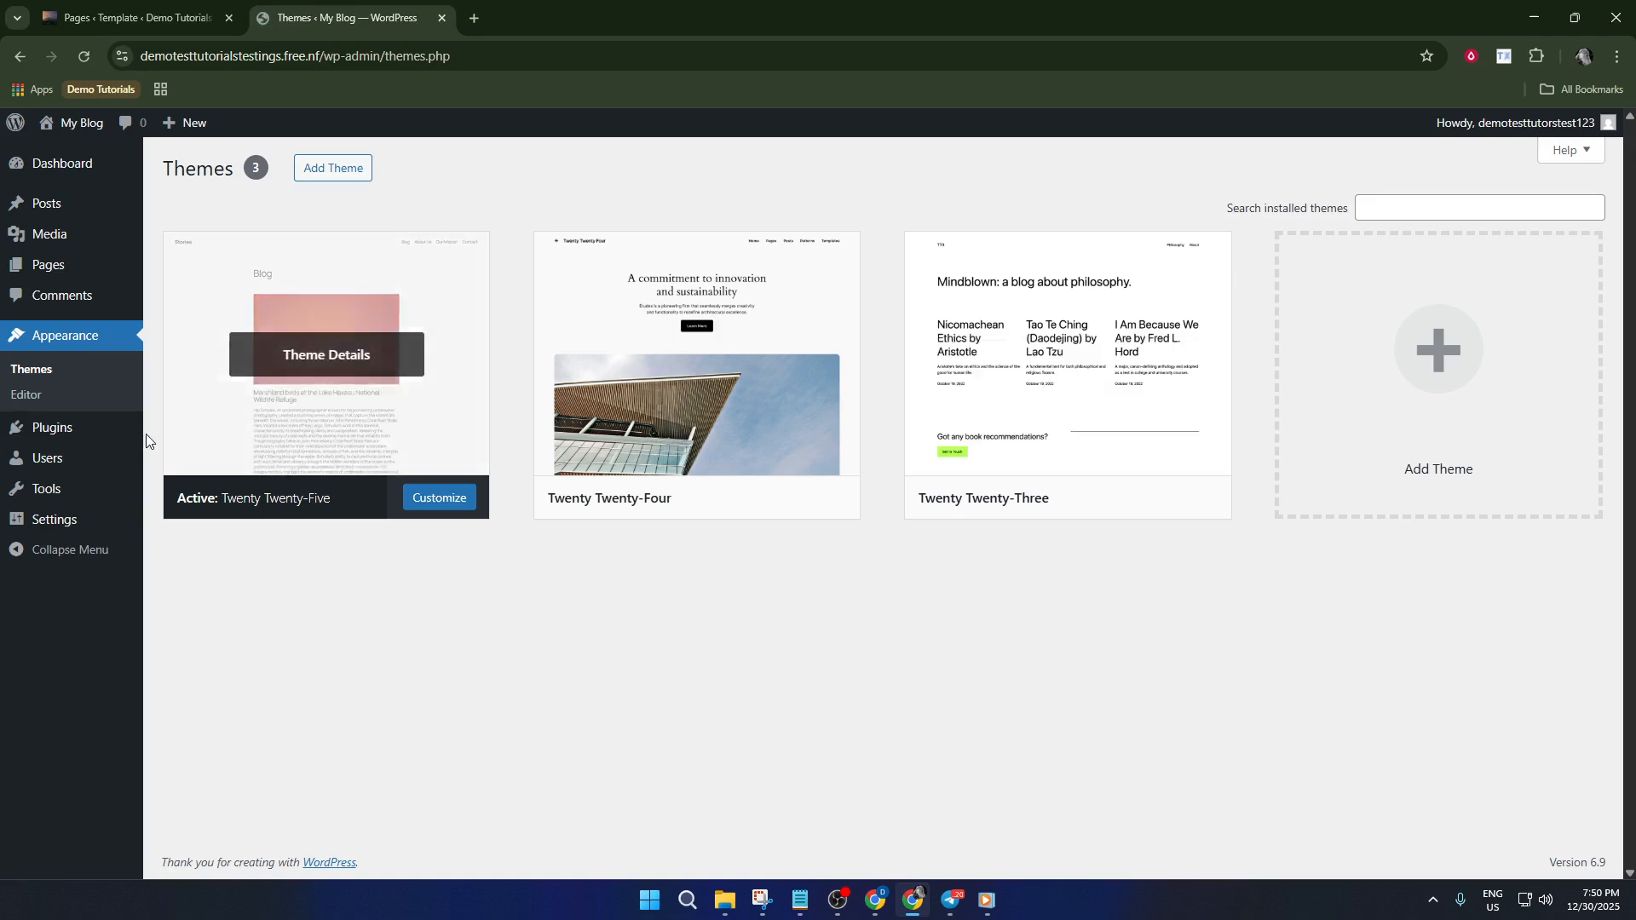
left_click(60, 401)
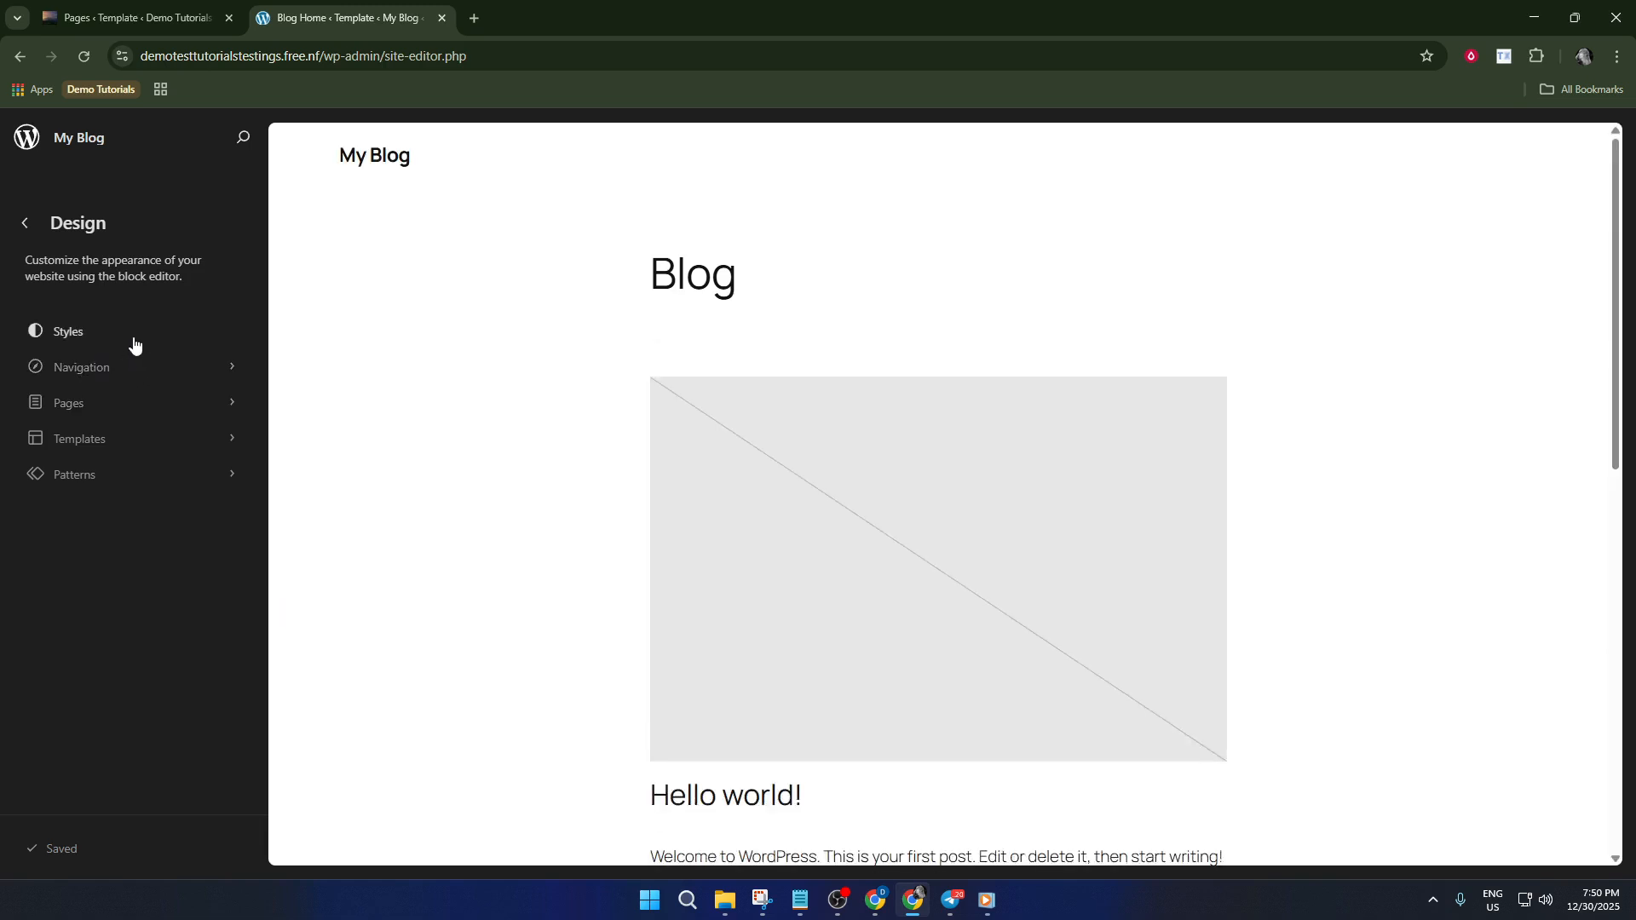
left_click(134, 344)
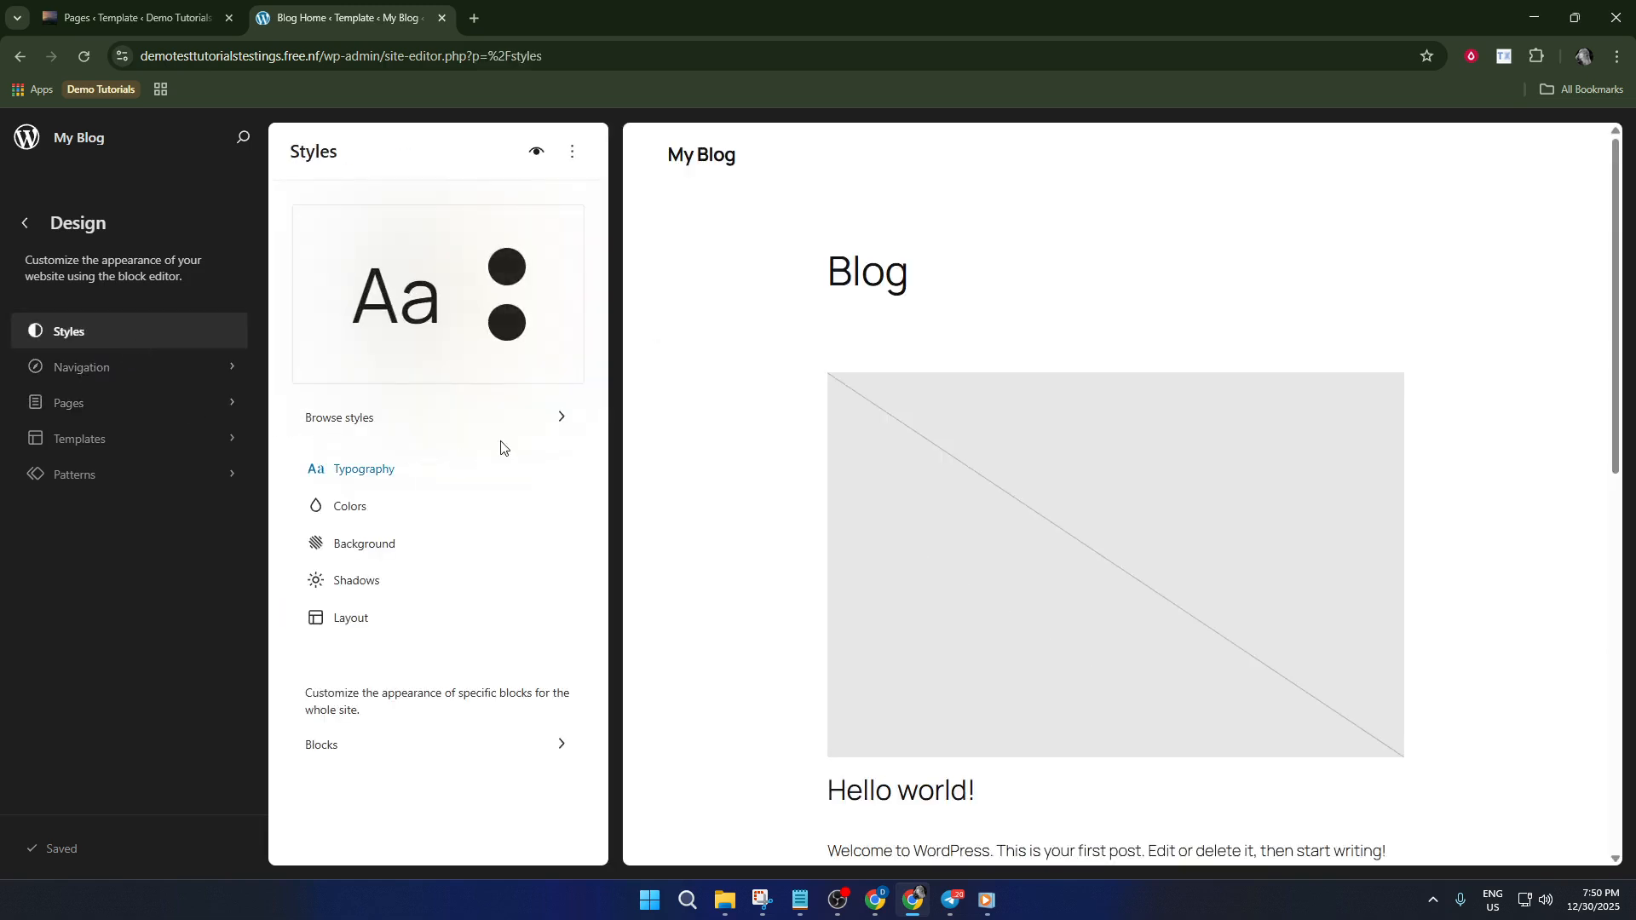
left_click(381, 471)
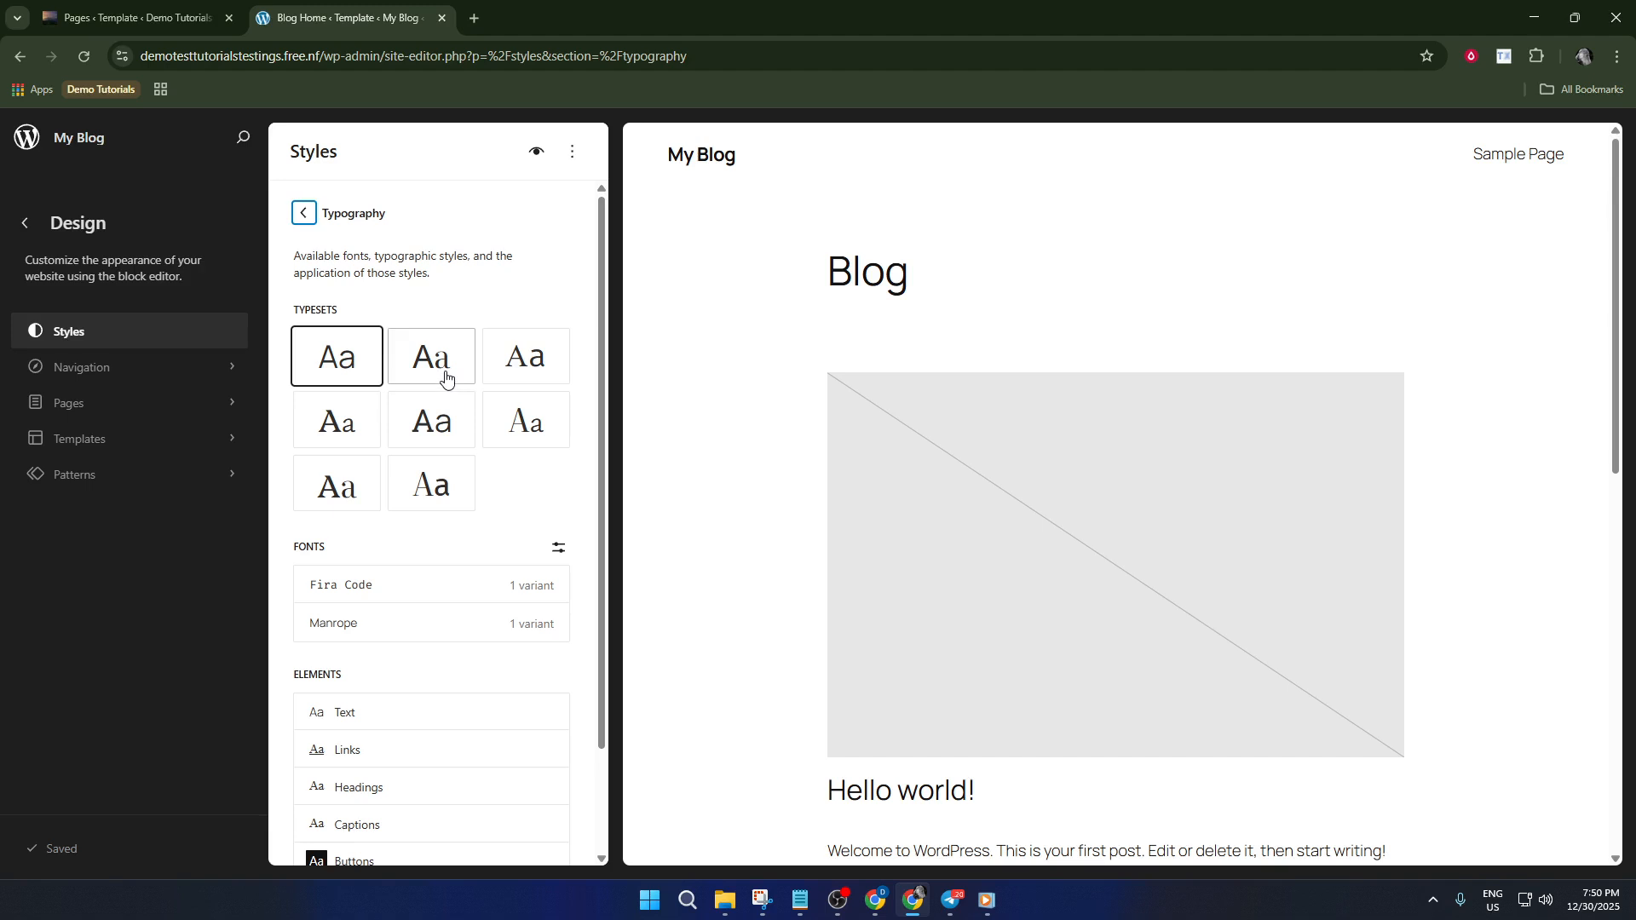
Preview the other typesets and apply the one pairing Fira Sans with Literata to the whole site
left_click(446, 376)
left_click(530, 371)
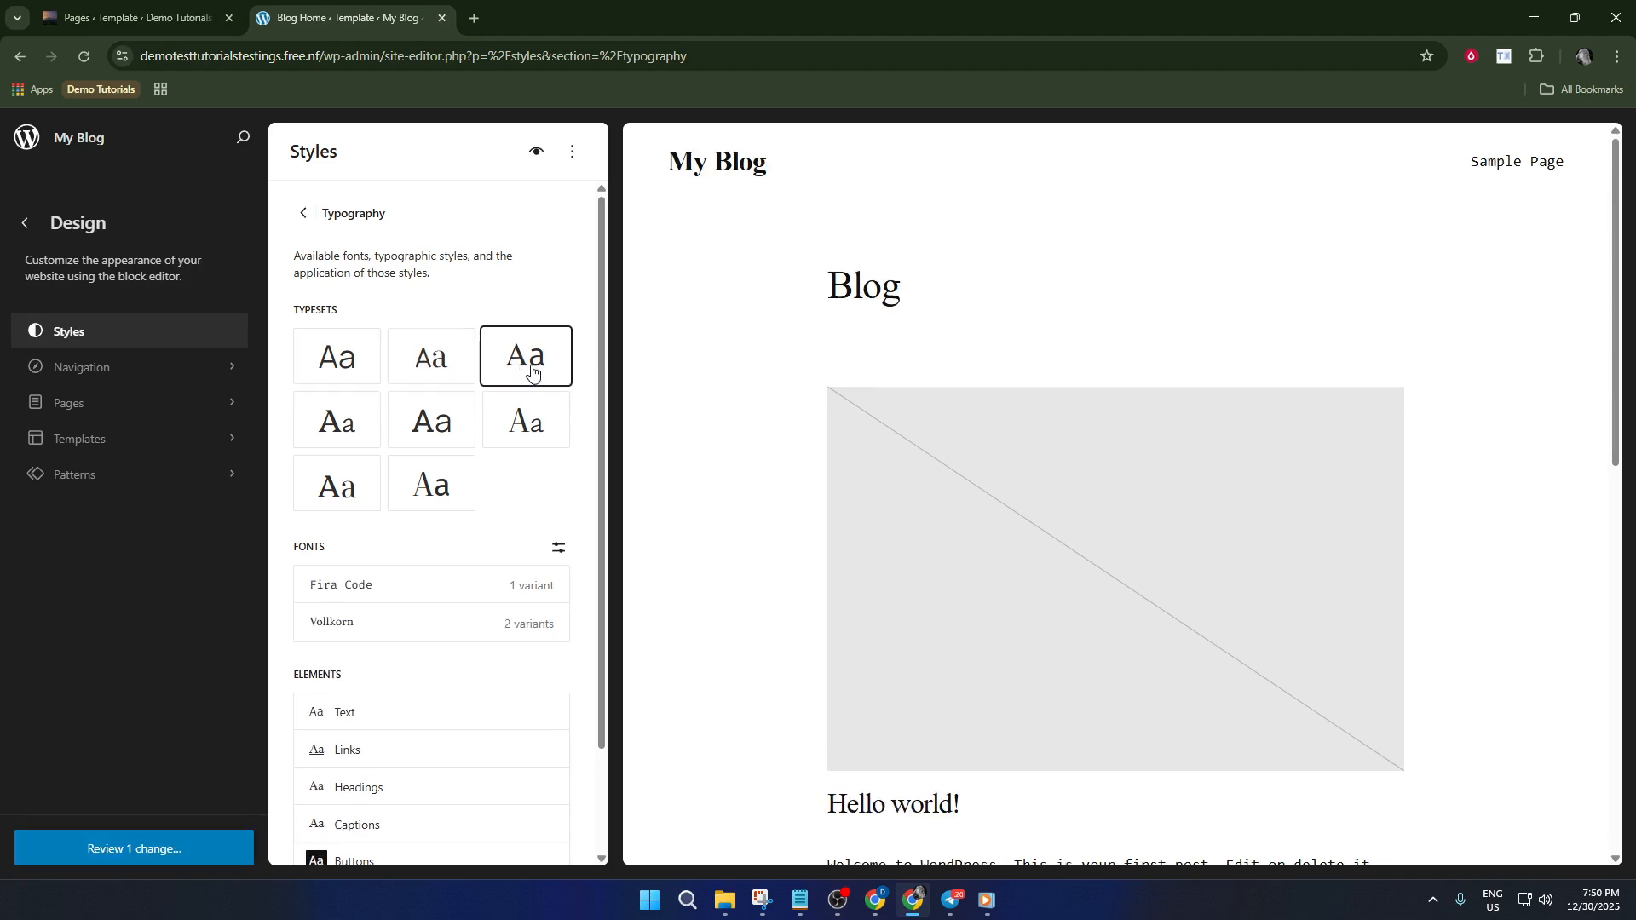
left_click(513, 411)
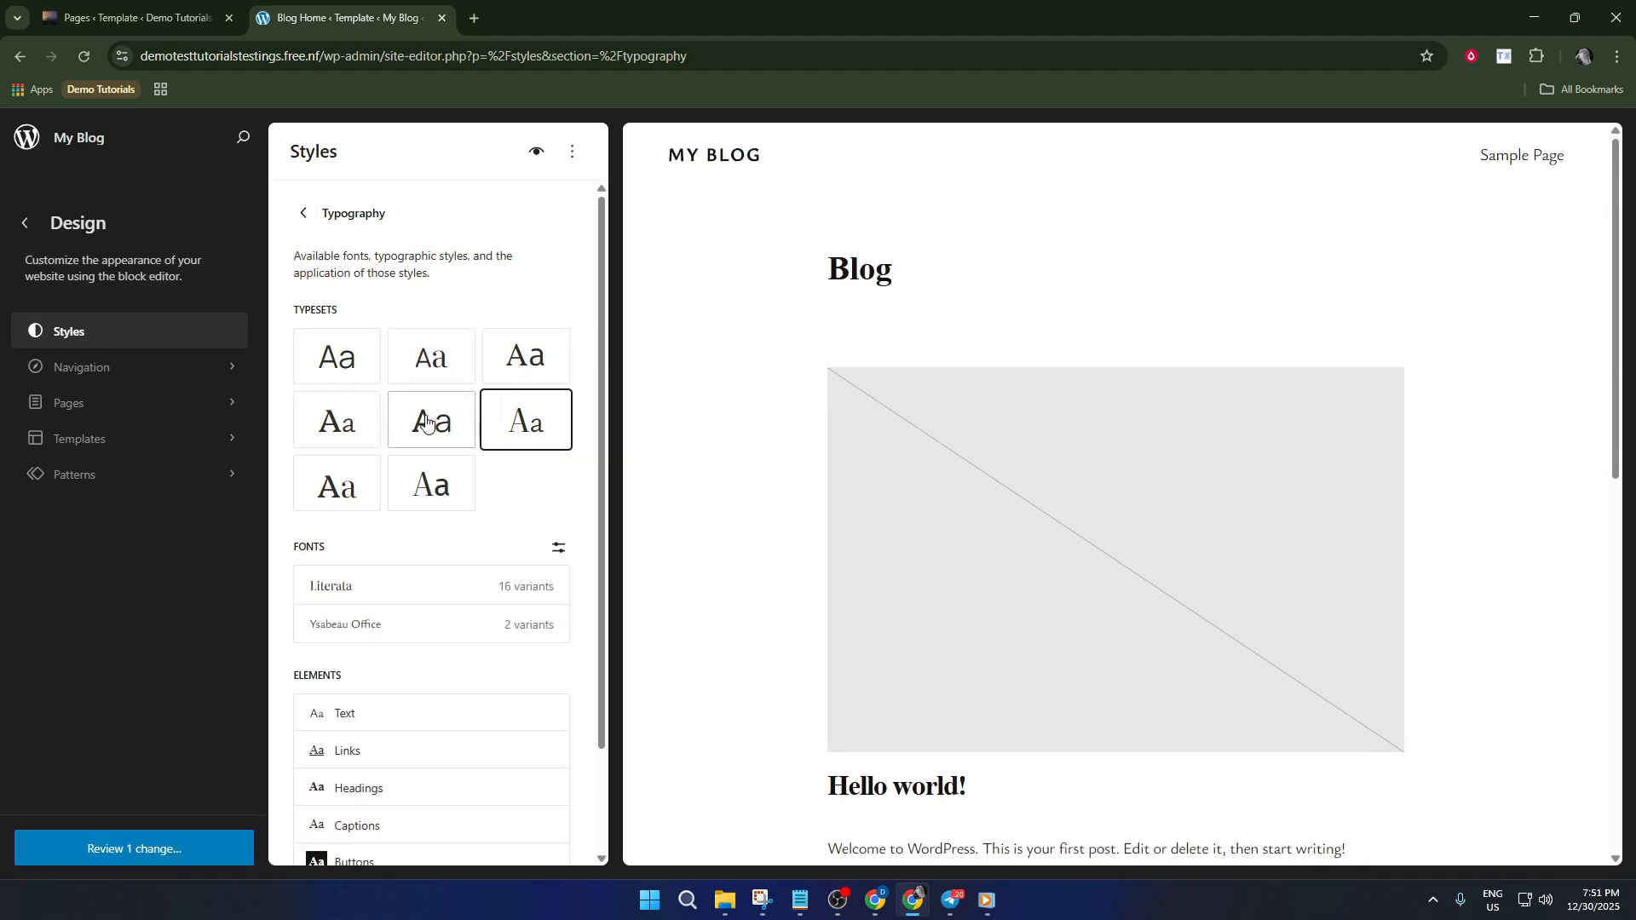
left_click(427, 421)
left_click(348, 426)
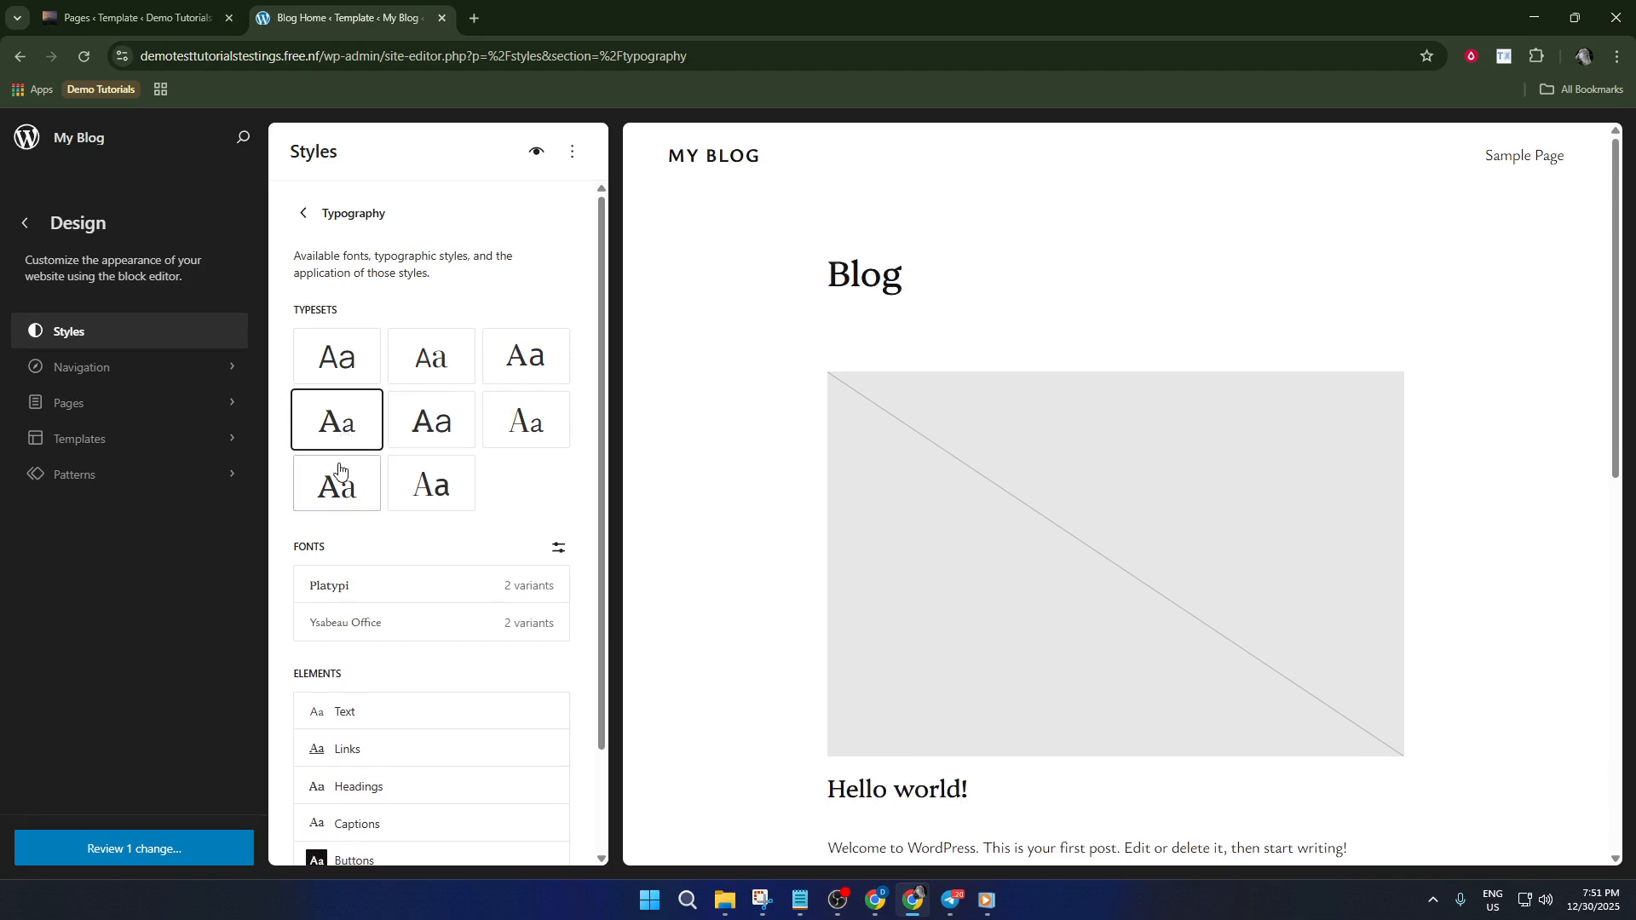
left_click(339, 470)
left_click(413, 493)
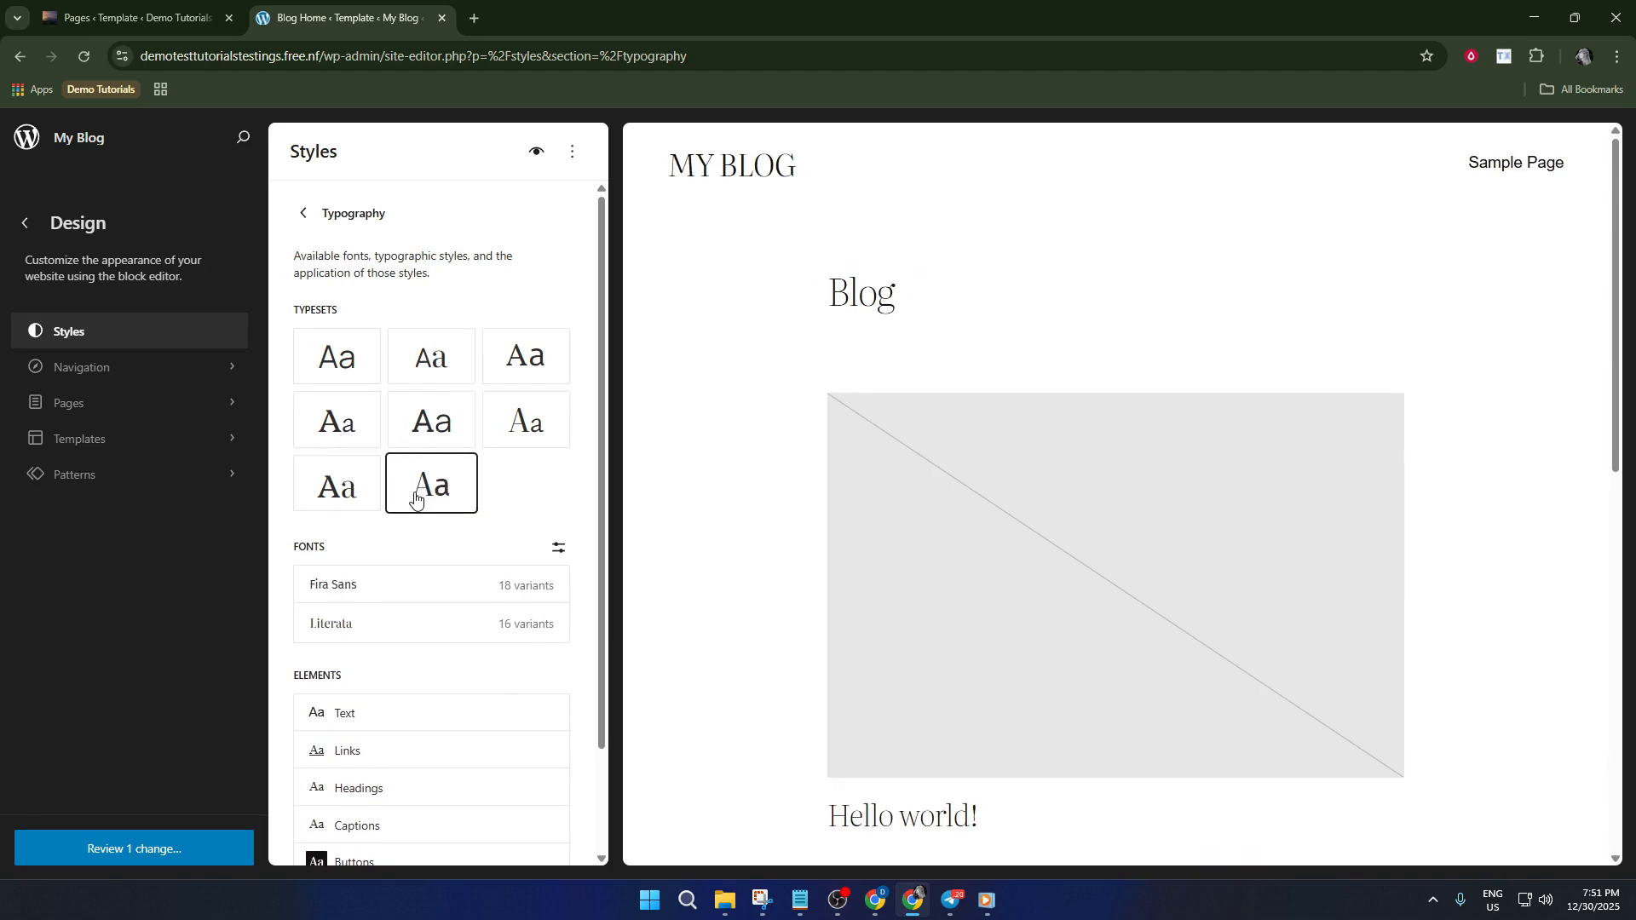
Set the theme's Small font size preset to 2.9 rem and return to the preset list
scroll(415, 498, "down", 3)
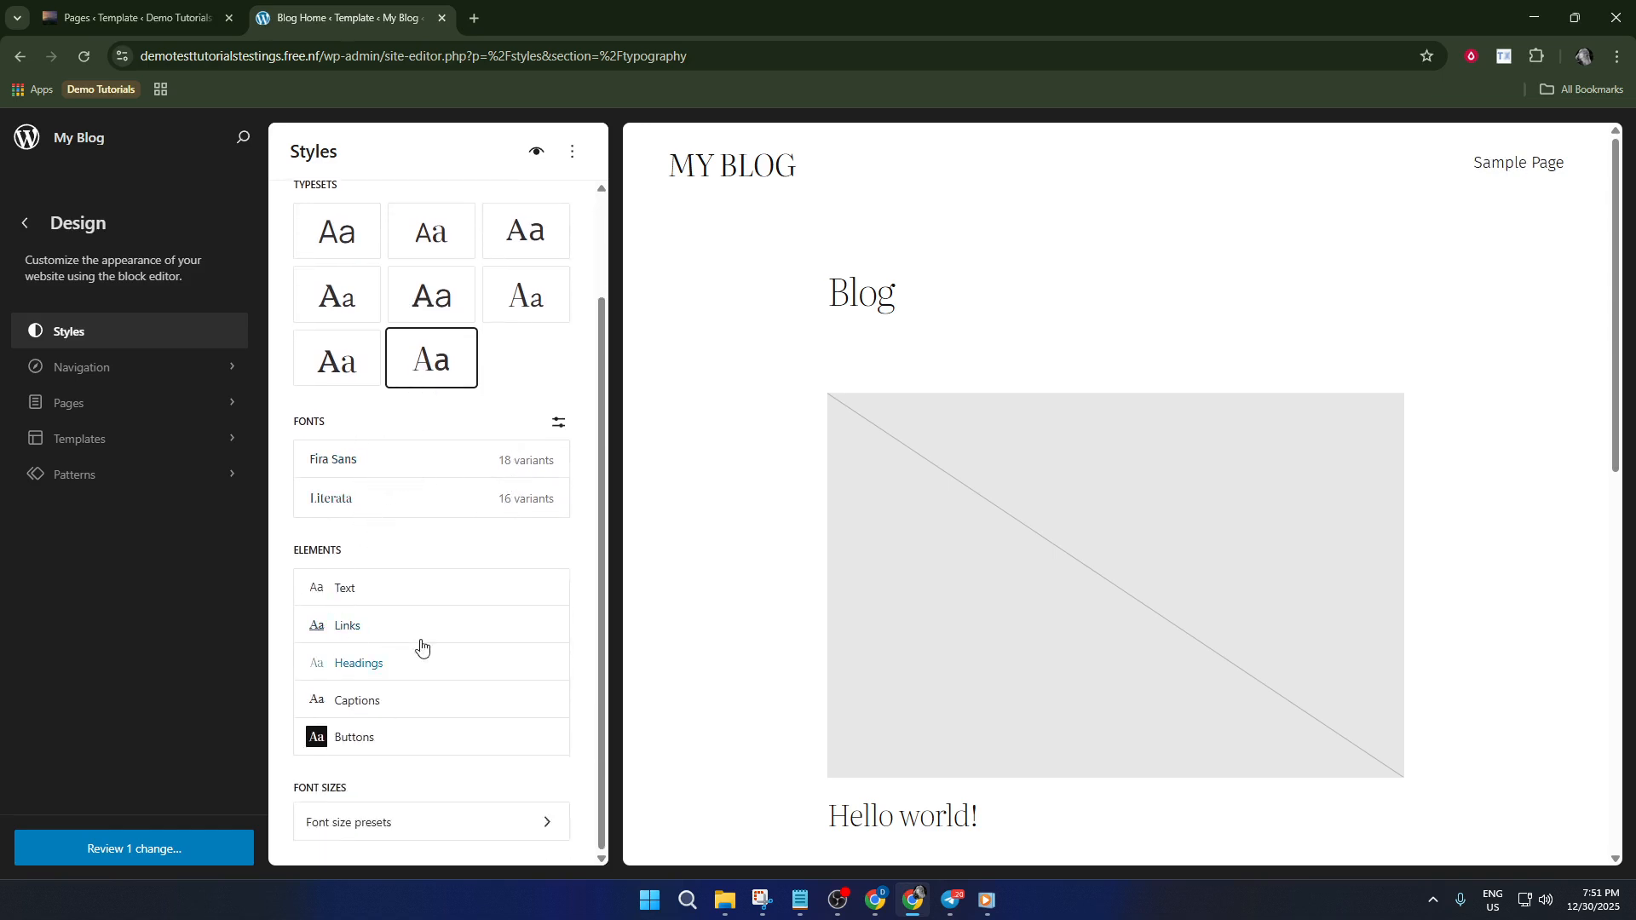
left_click(453, 827)
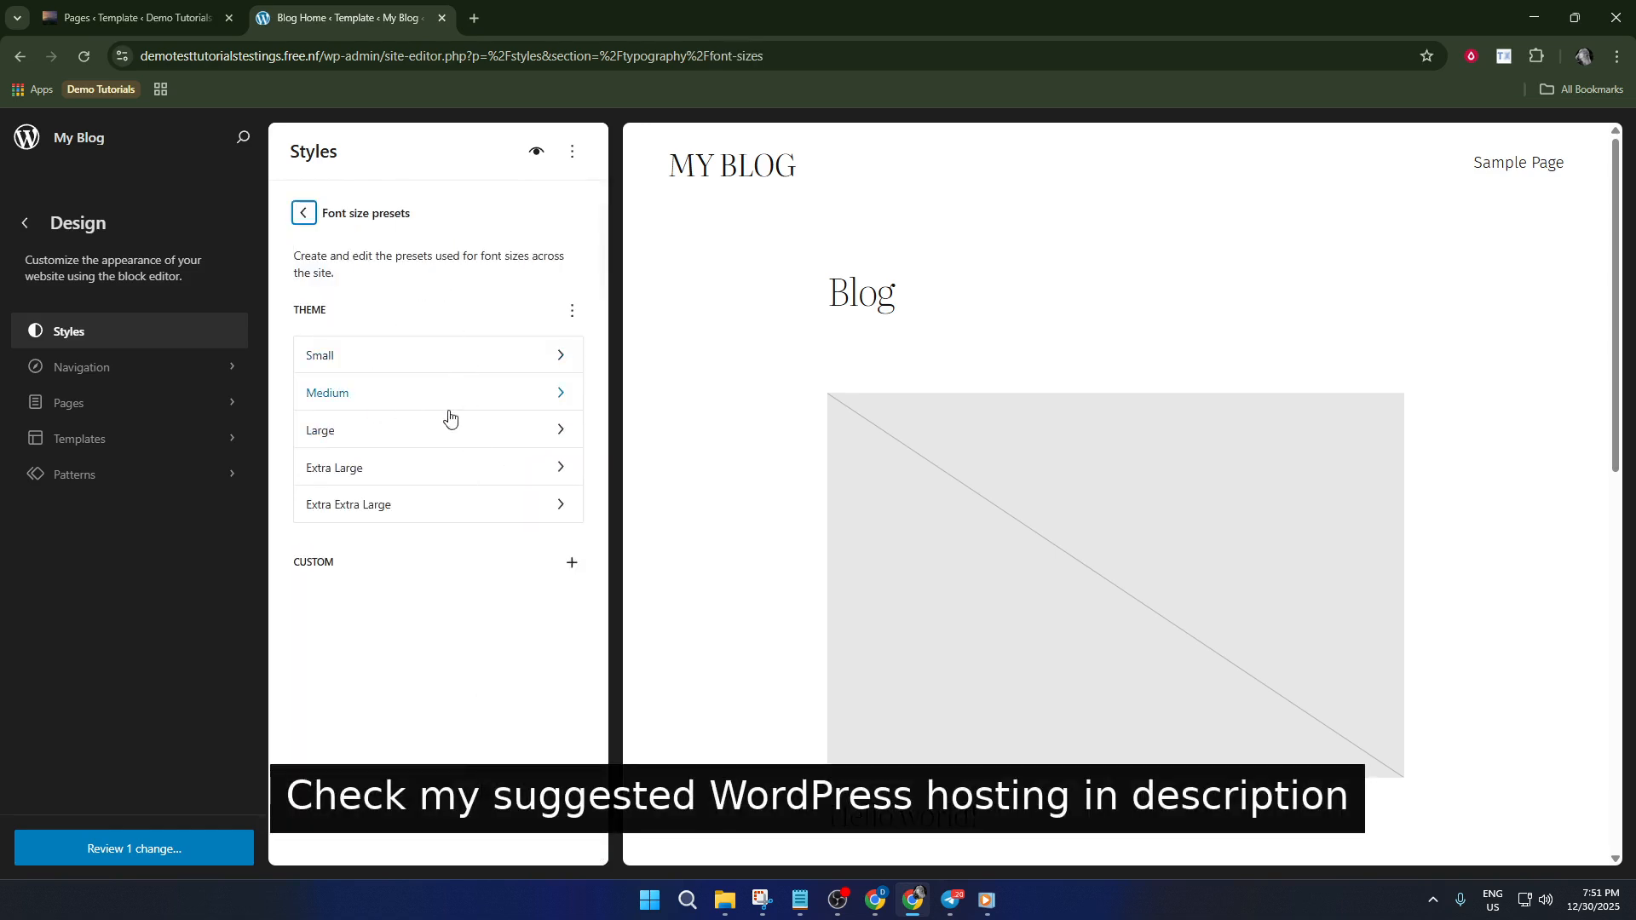
left_click(469, 357)
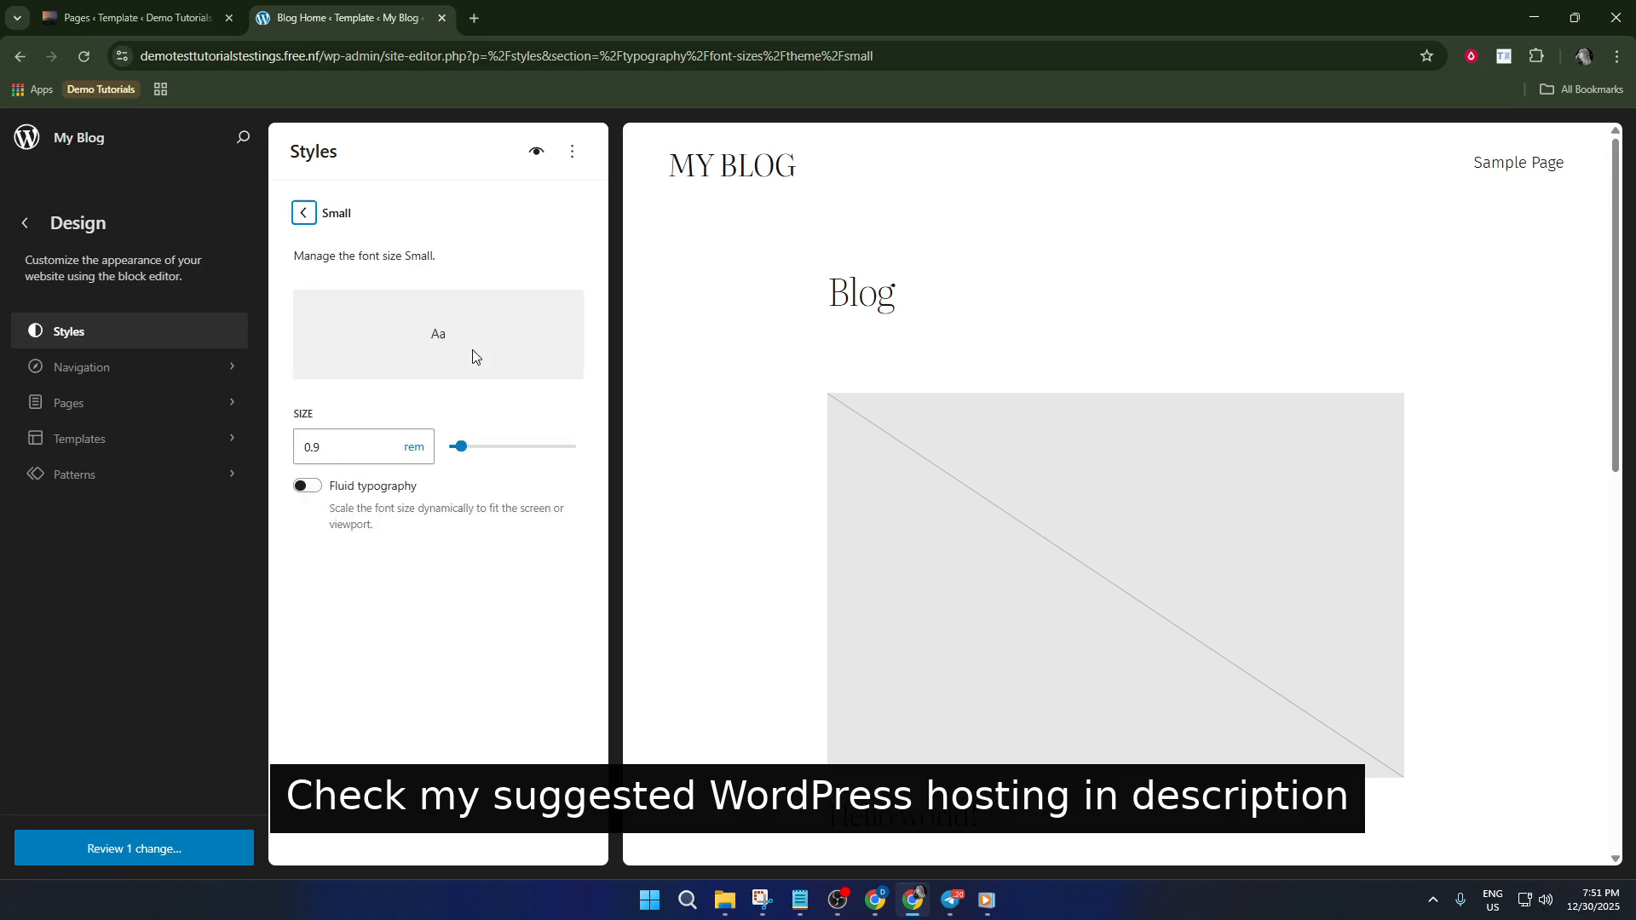
mouse_move(470, 445)
left_mouse_down()
mouse_move(515, 450)
mouse_move(487, 452)
left_mouse_up()
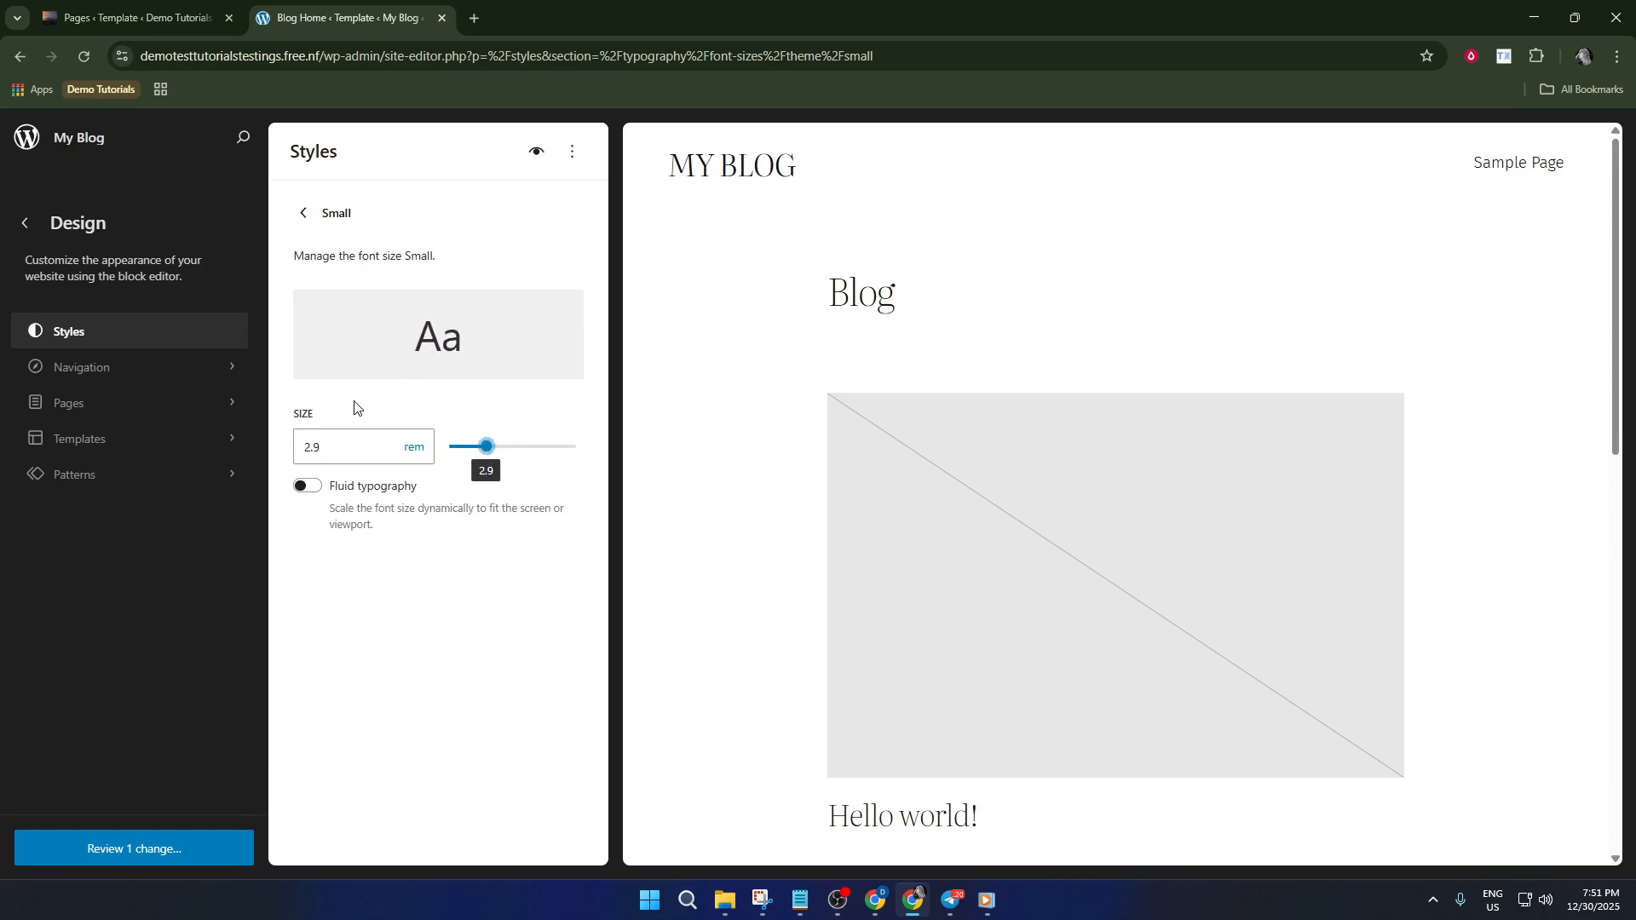
left_click(302, 214)
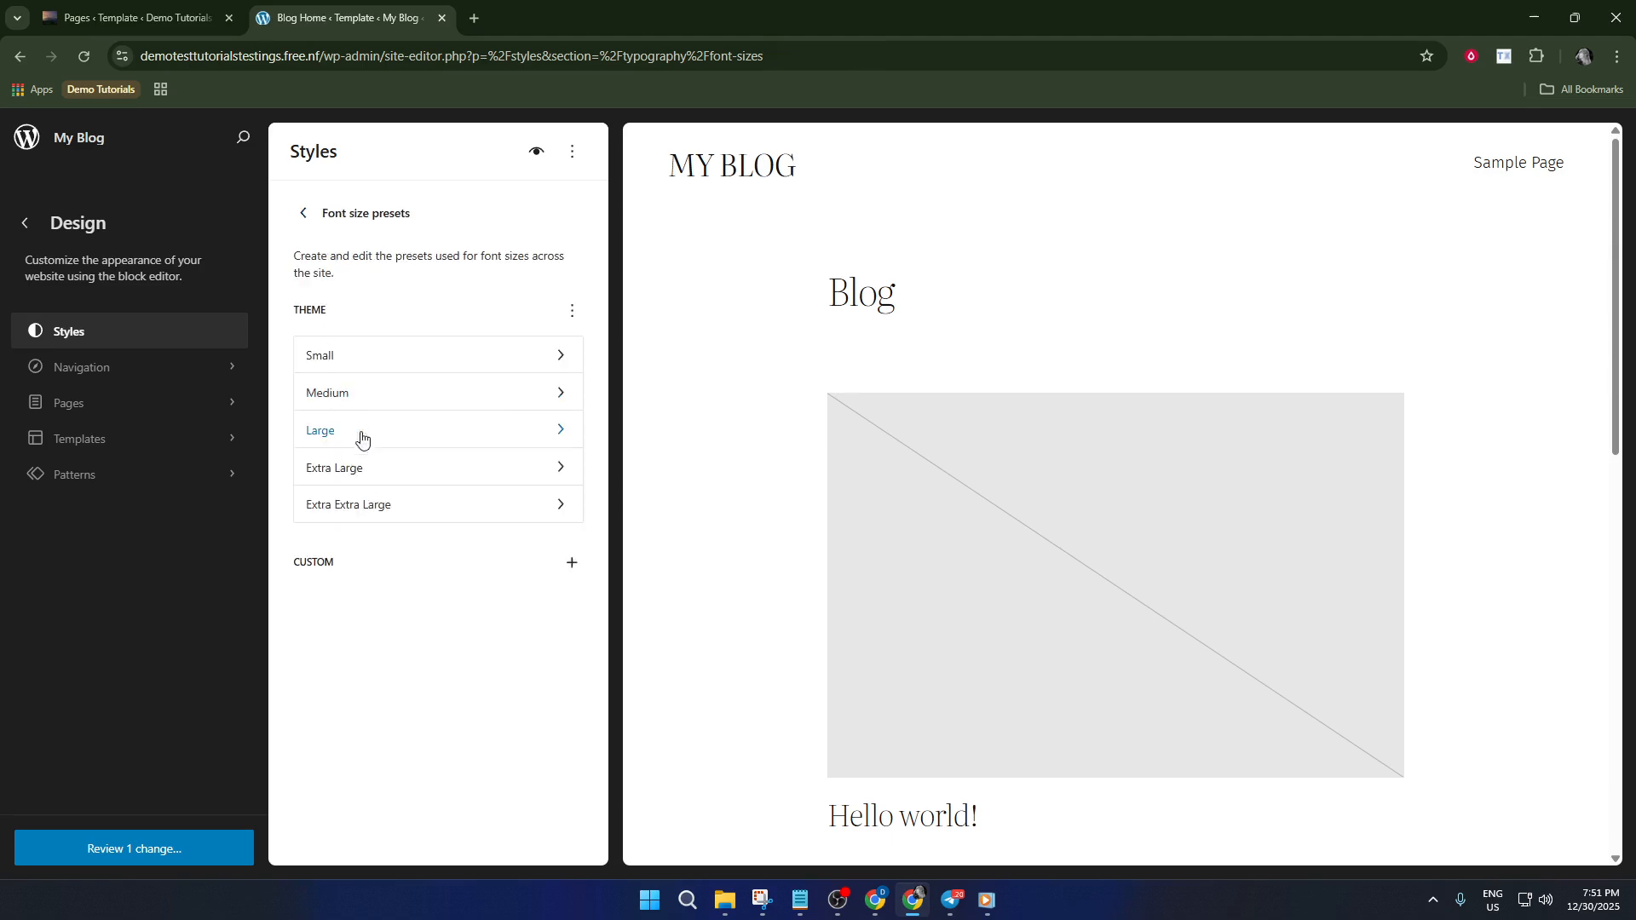
Open the Medium font size preset for editing
left_click(497, 390)
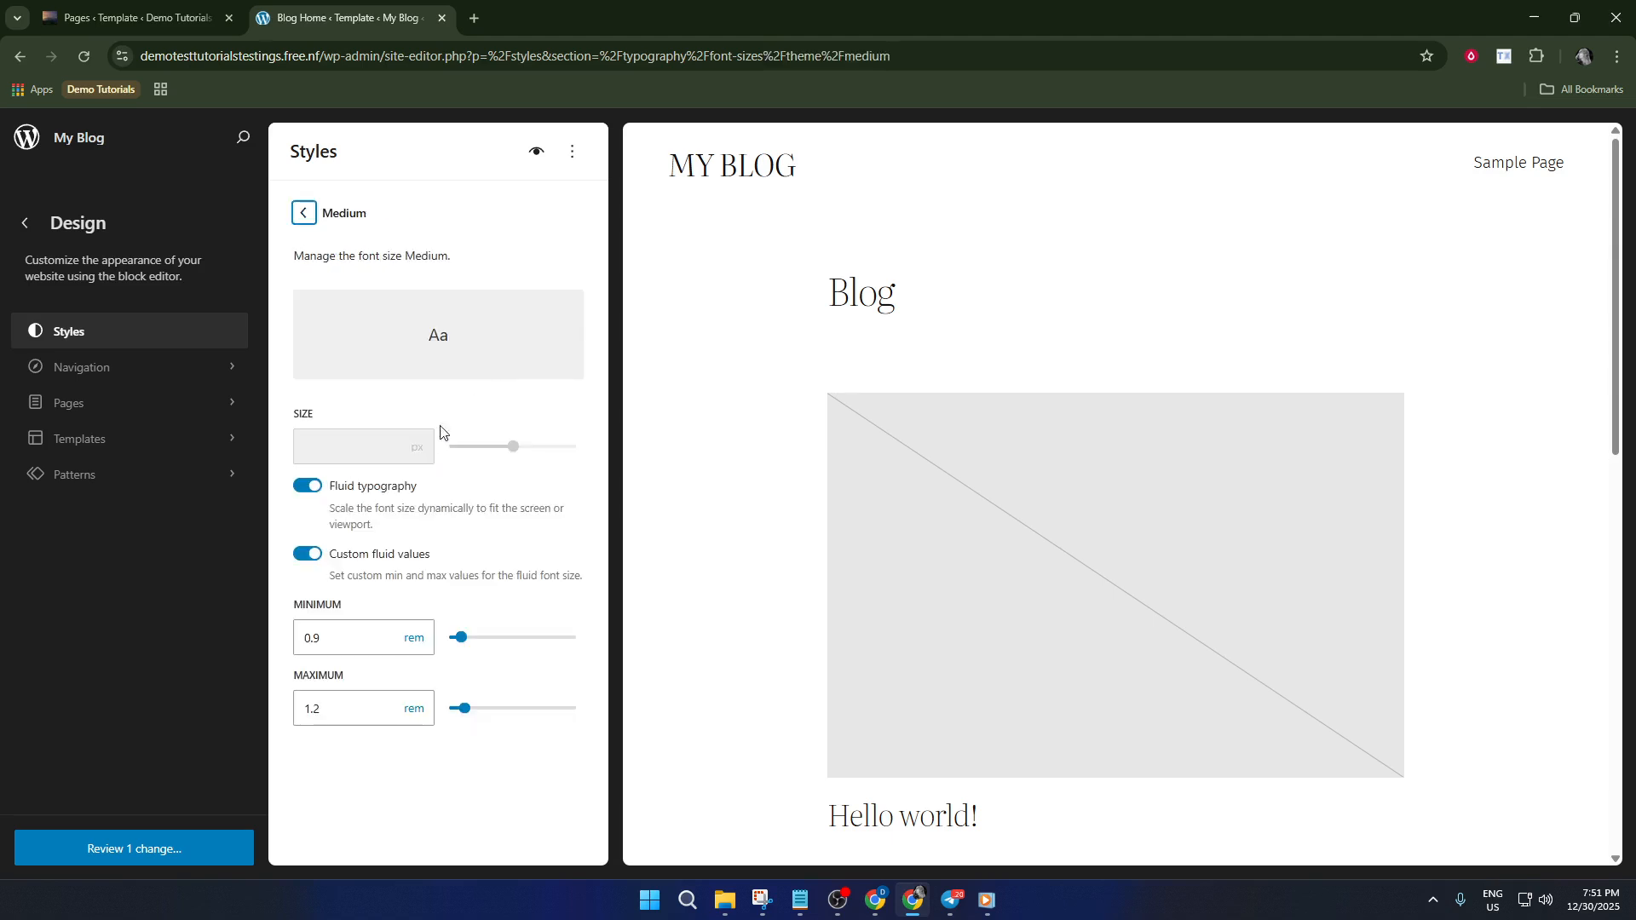